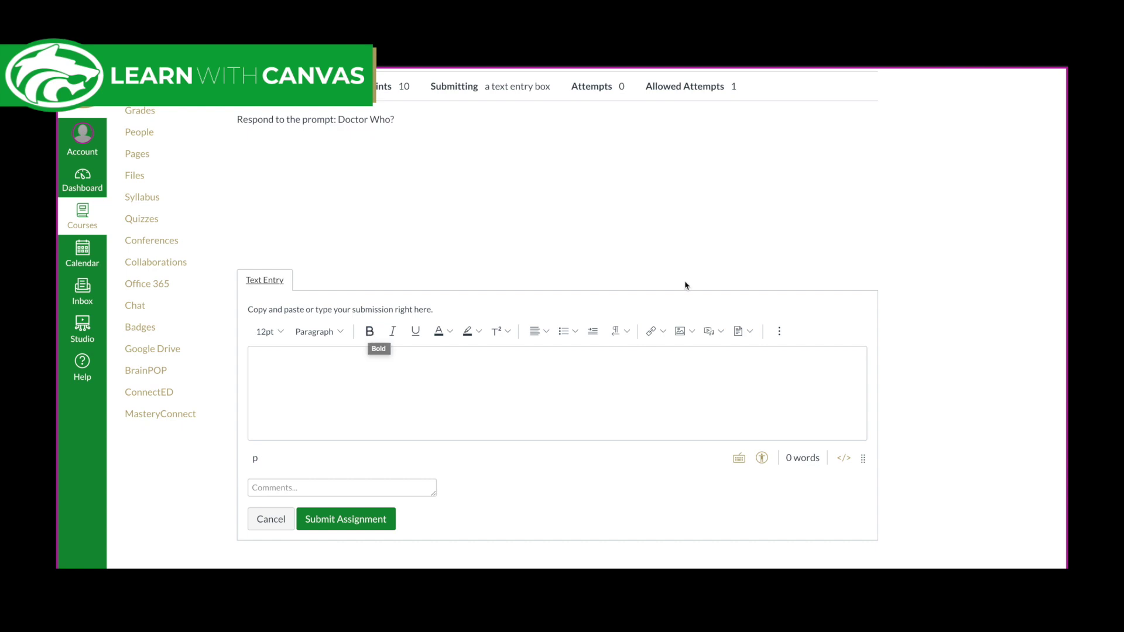
# - Look over the font size and heading/paragraph style options without changing the format
pyautogui.scroll(1, 688, 286)
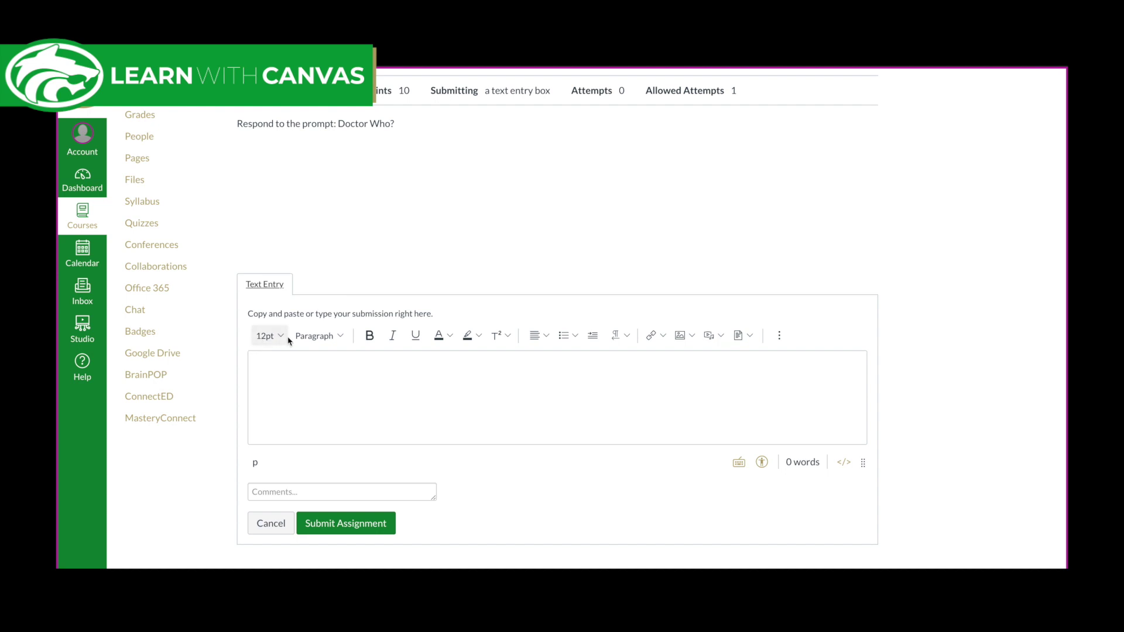
pyautogui.click(263, 336)
pyautogui.click(344, 347)
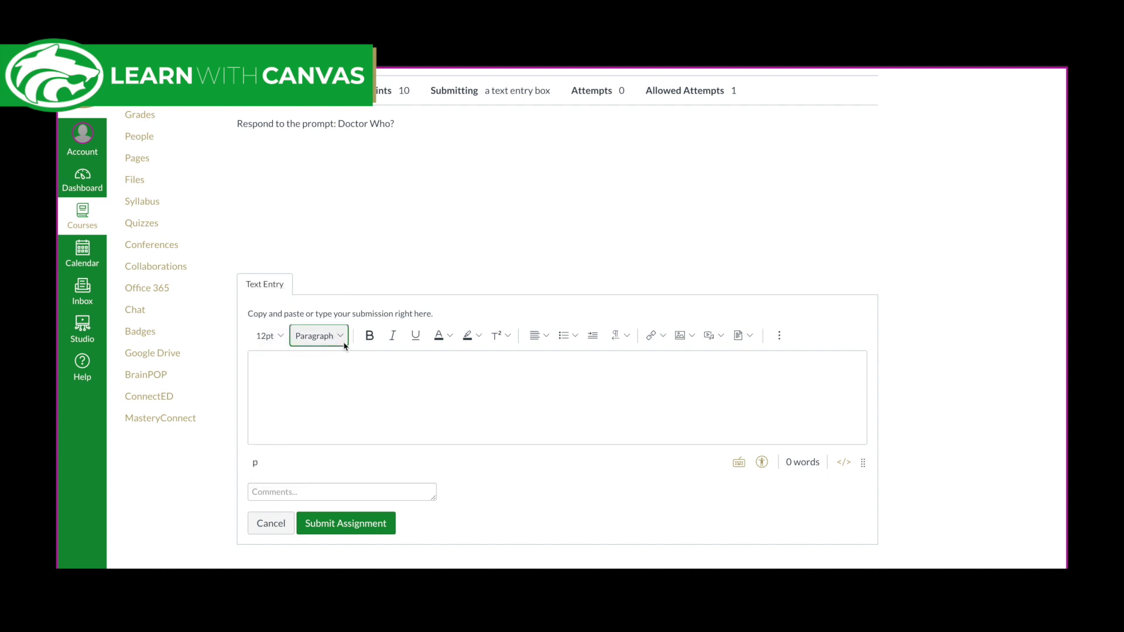
pyautogui.click(343, 339)
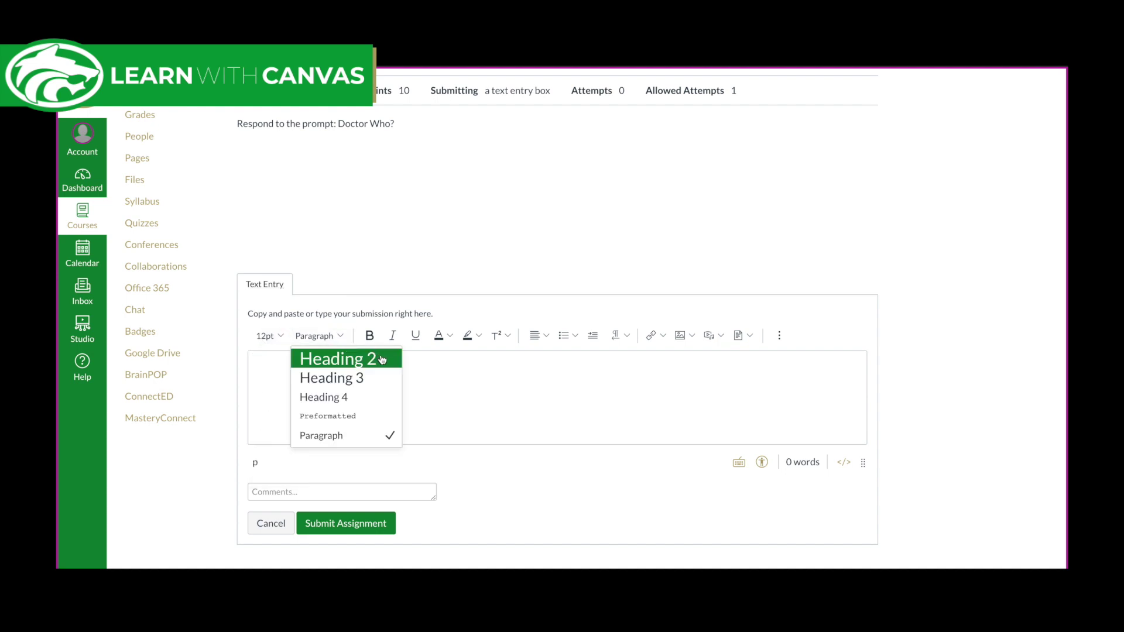
pyautogui.click(442, 382)
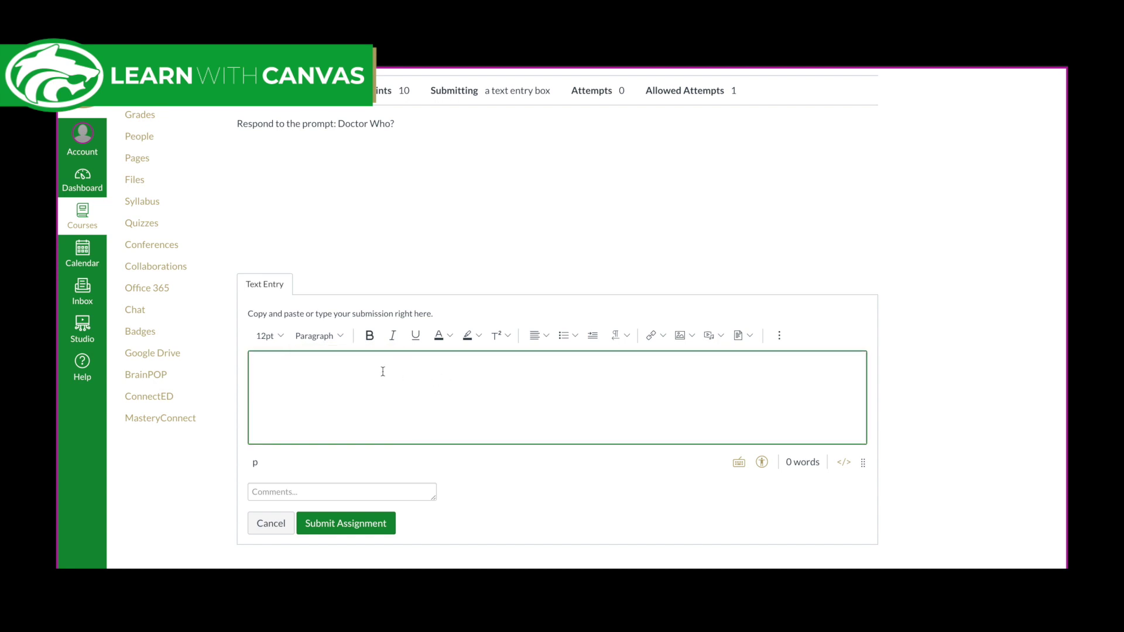
pyautogui.click(339, 337)
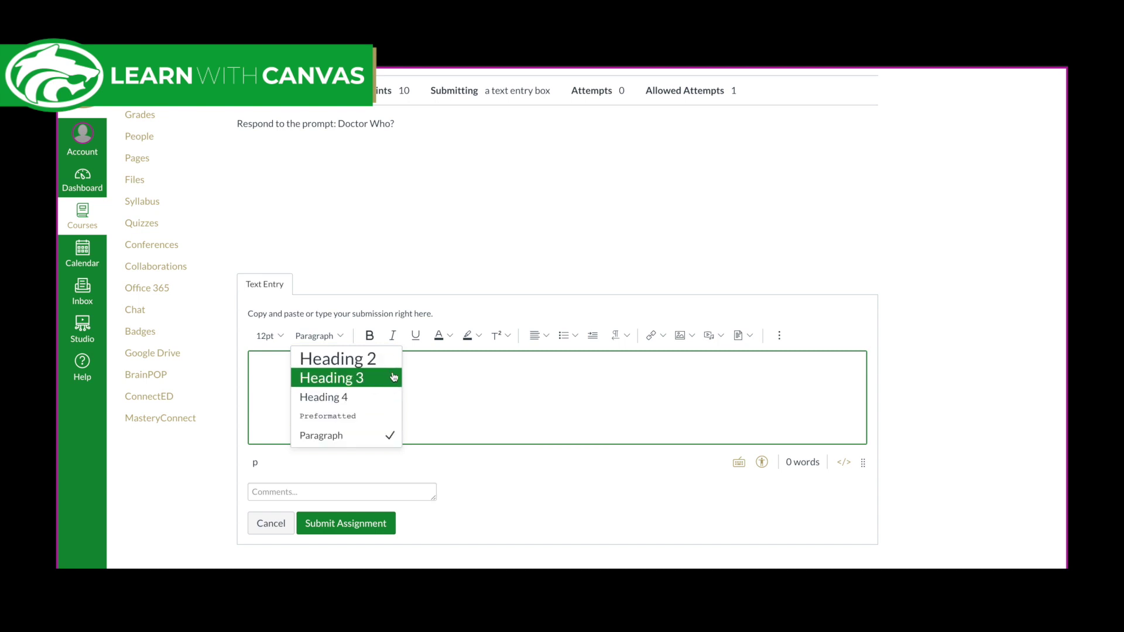
pyautogui.click(413, 378)
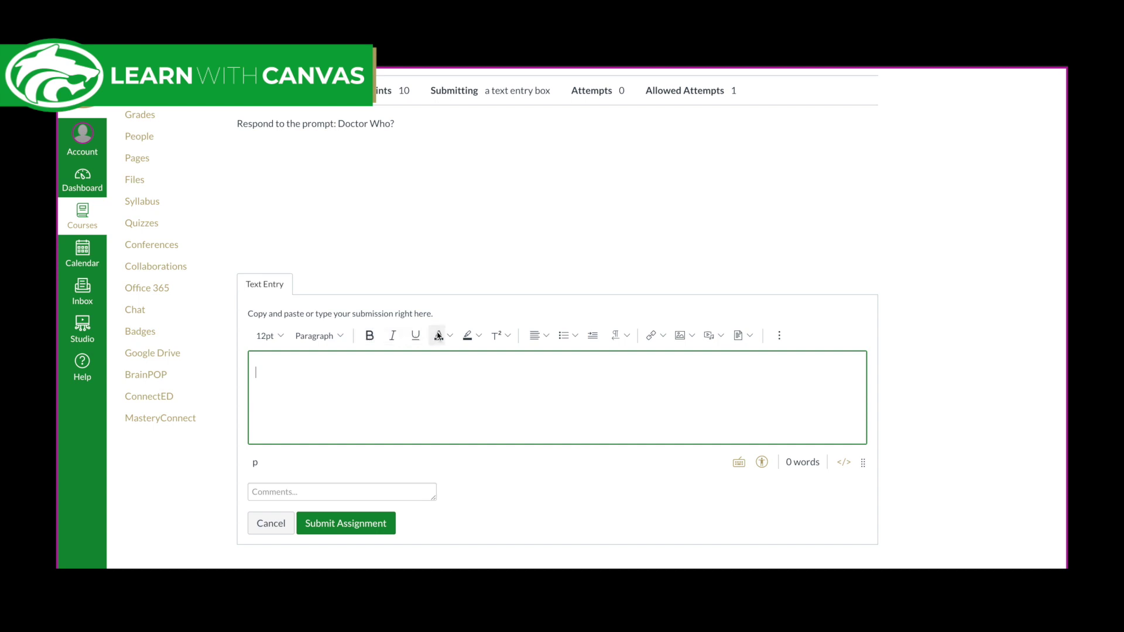
# - Check the text colour, highlight and subscript options, then switch on superscript
pyautogui.click(448, 336)
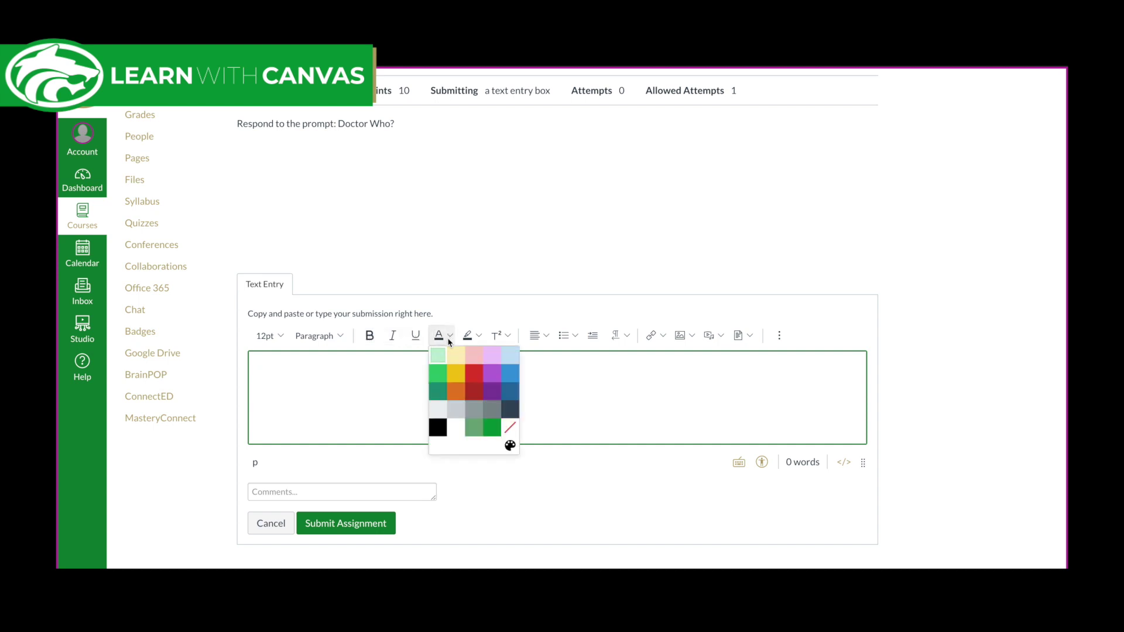
pyautogui.click(480, 337)
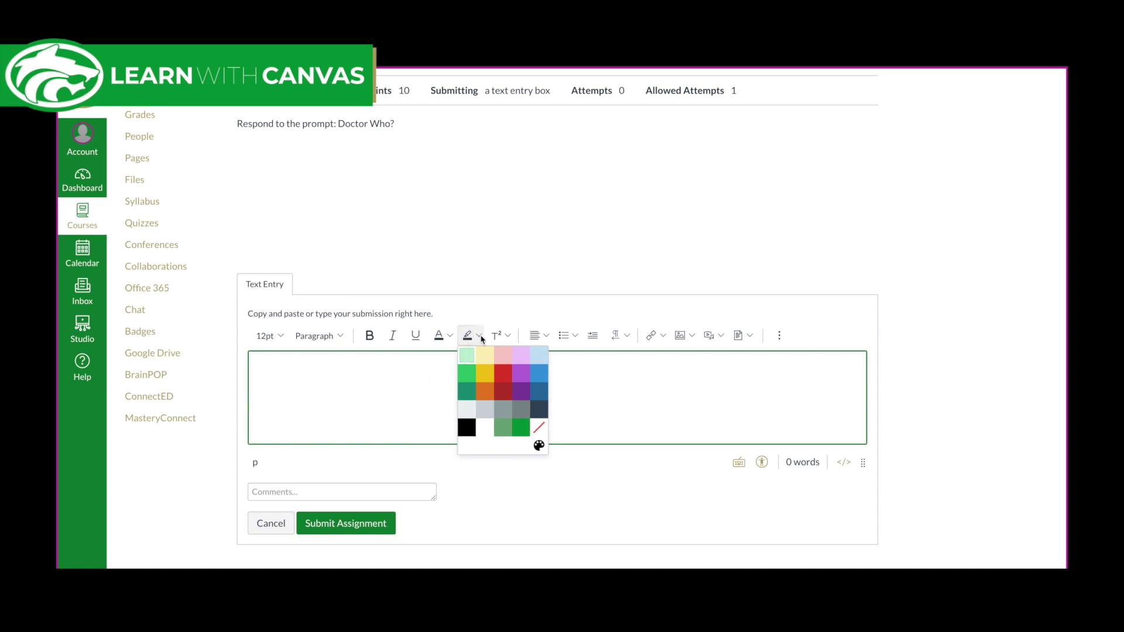
pyautogui.click(480, 337)
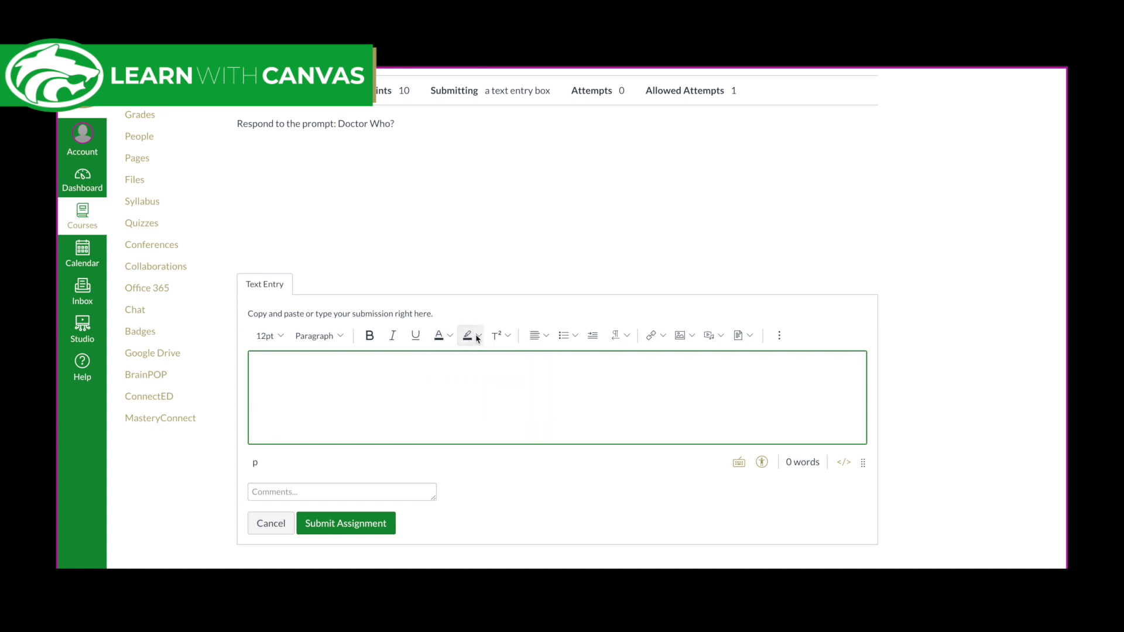
pyautogui.click(508, 337)
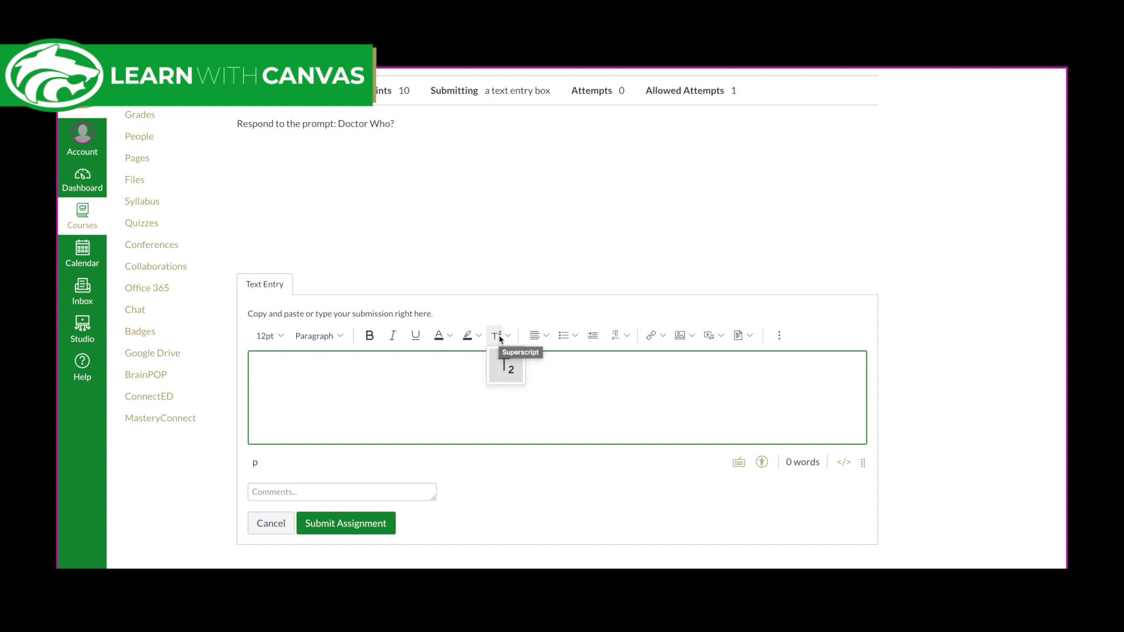
pyautogui.click(535, 378)
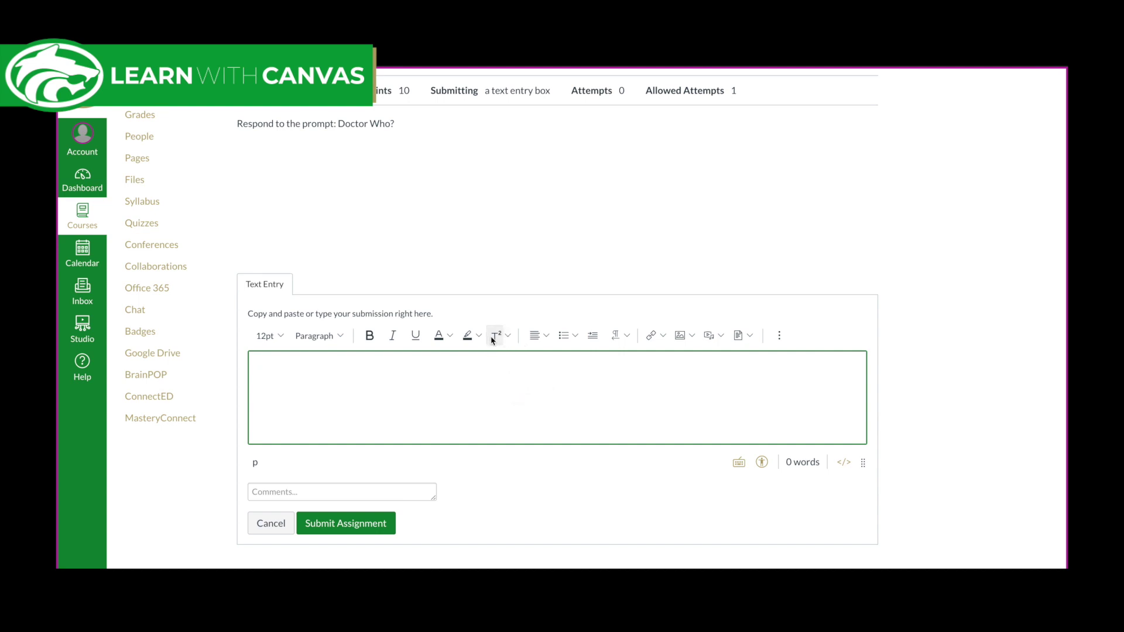
pyautogui.click(494, 338)
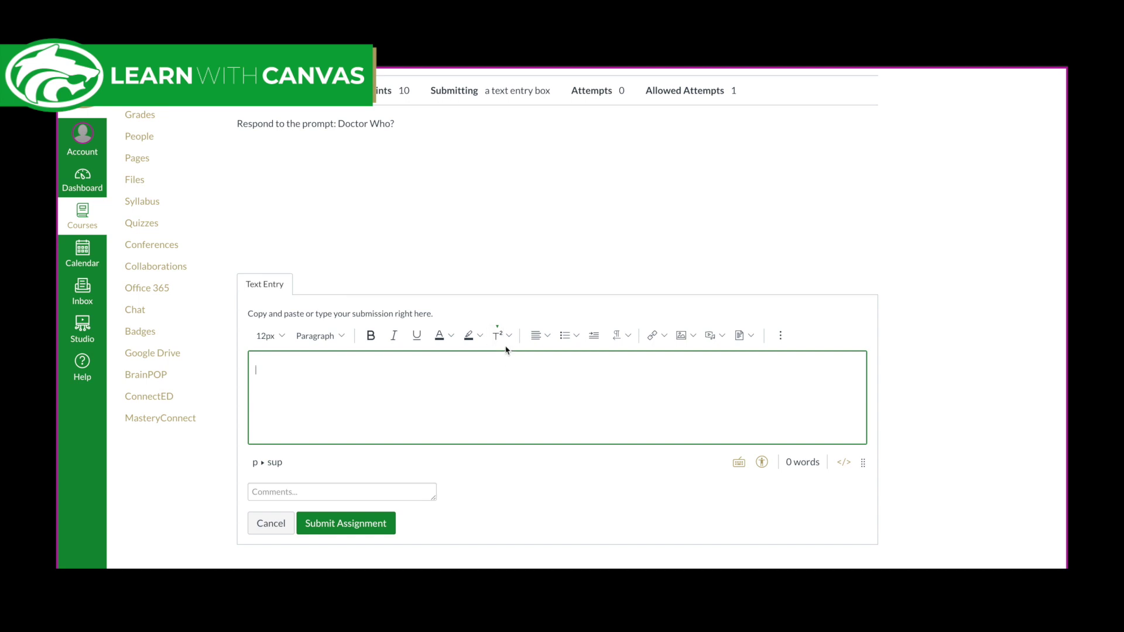
pyautogui.click(508, 336)
pyautogui.click(534, 366)
pyautogui.click(547, 337)
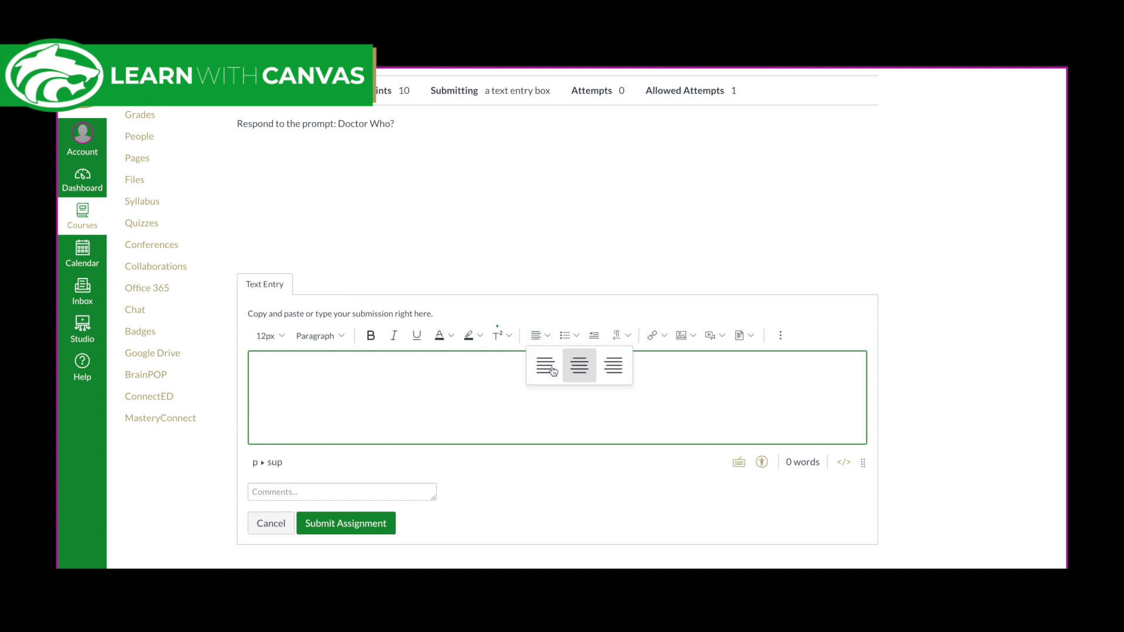
pyautogui.click(566, 341)
pyautogui.click(566, 338)
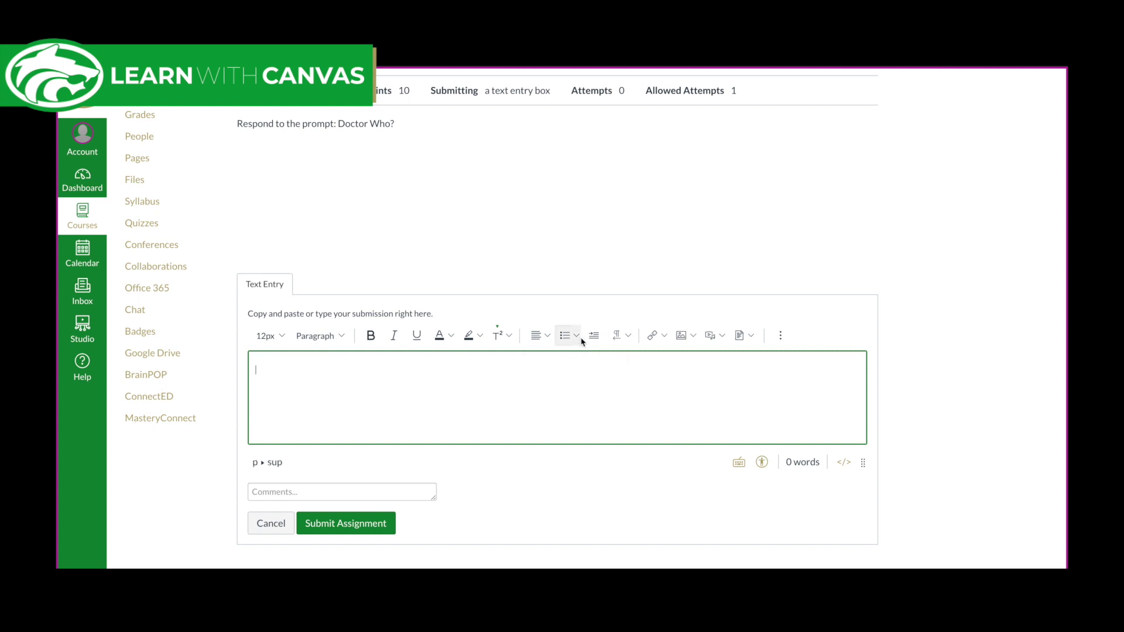
pyautogui.click(576, 338)
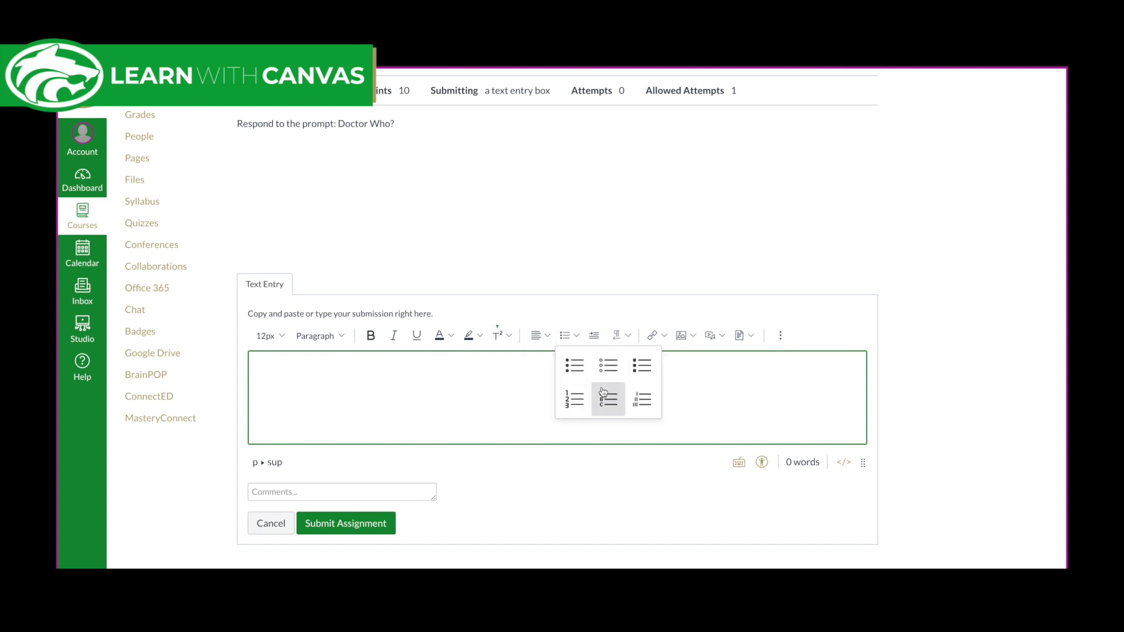
pyautogui.click(697, 397)
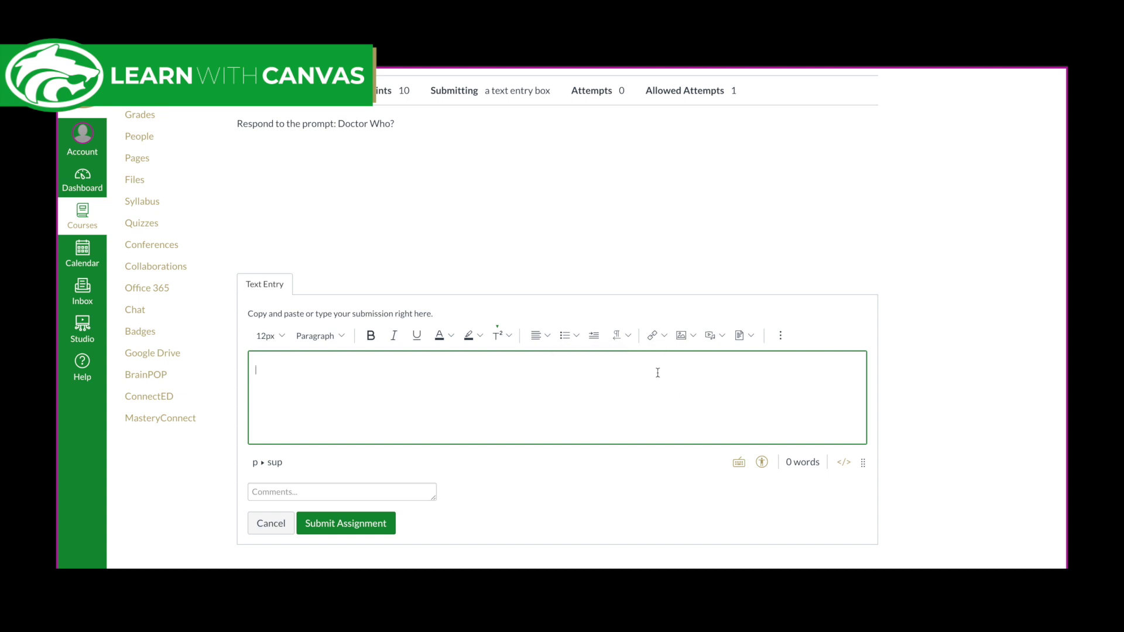
# - Type the word 'Text' in the response box and select it
pyautogui.click(664, 336)
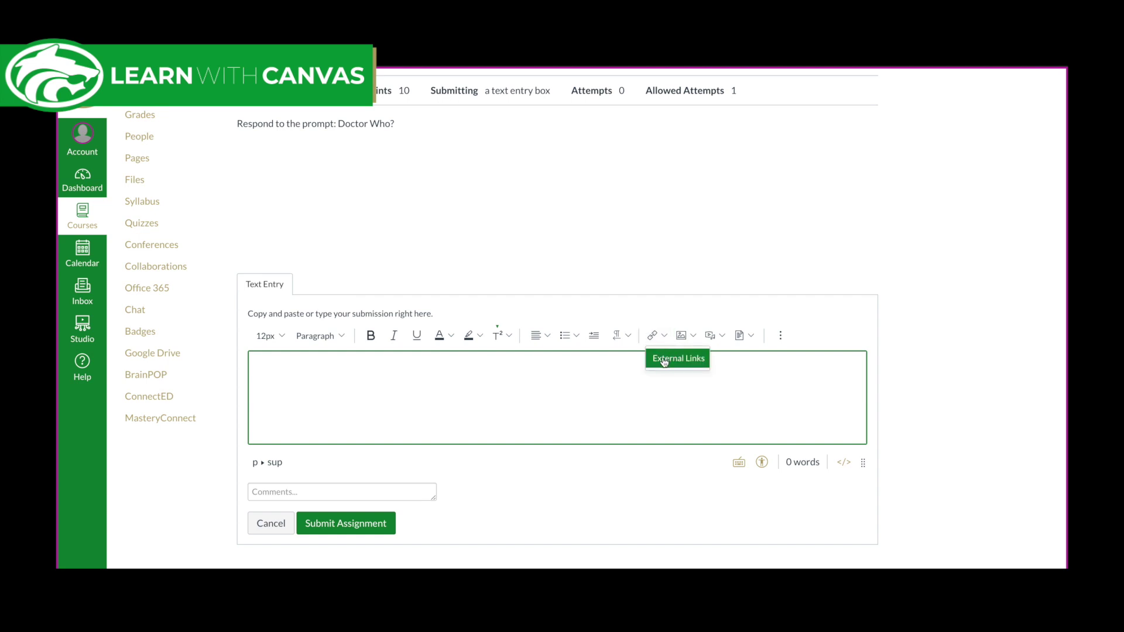
pyautogui.click(656, 383)
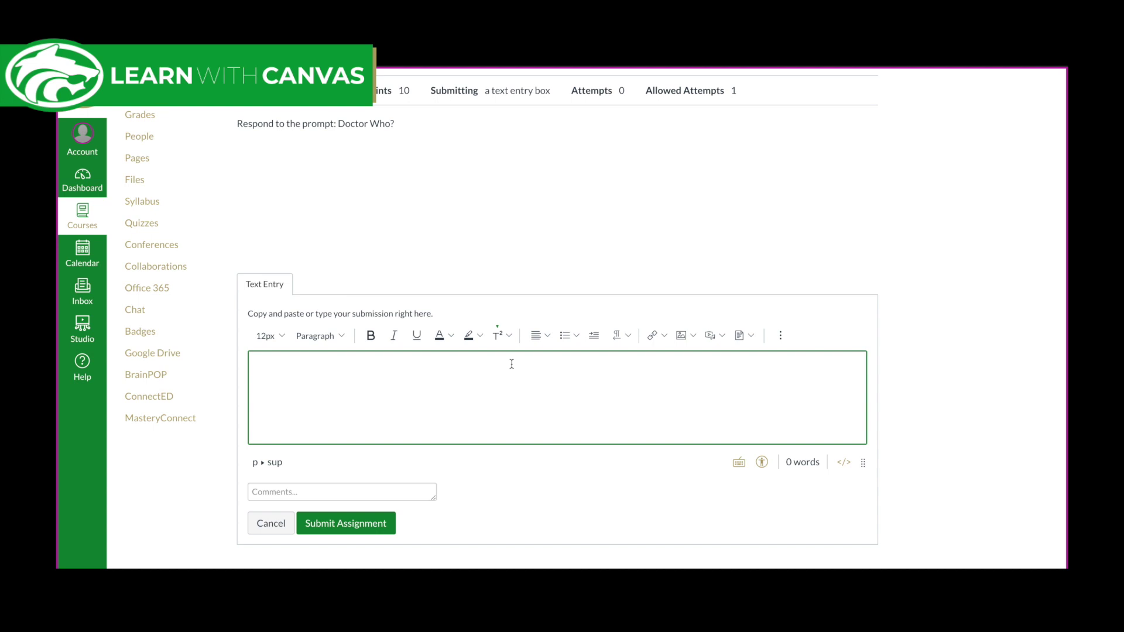
pyautogui.write('Text')
pyautogui.moveTo(270, 369); pyautogui.dragTo(254, 369)
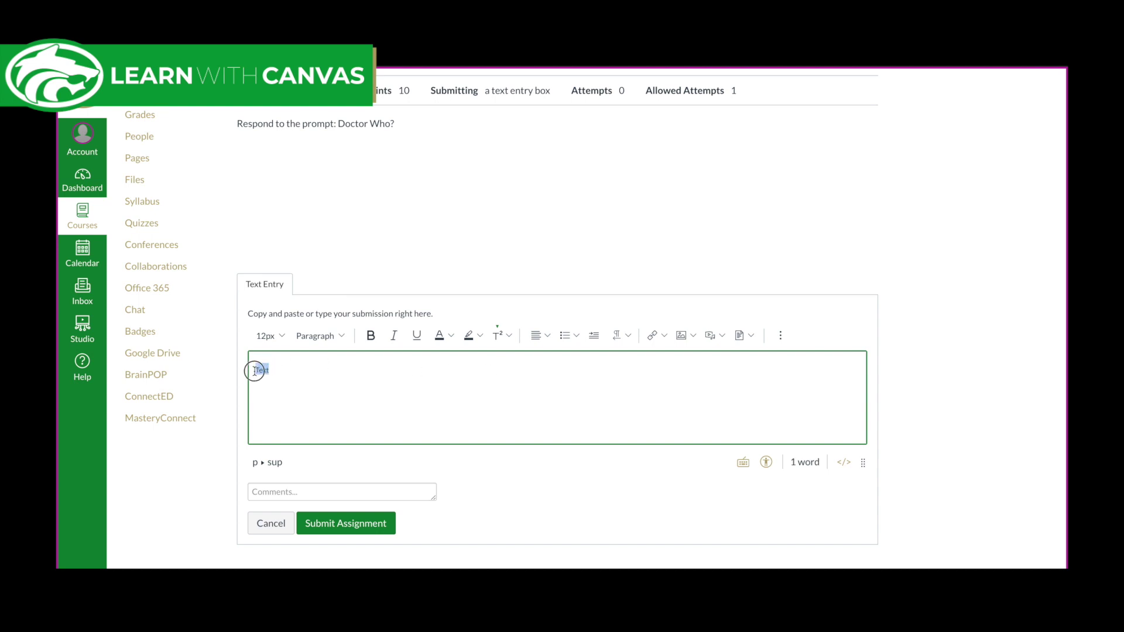
# - Start an external link on 'Text' but close the form without adding one
pyautogui.click(664, 337)
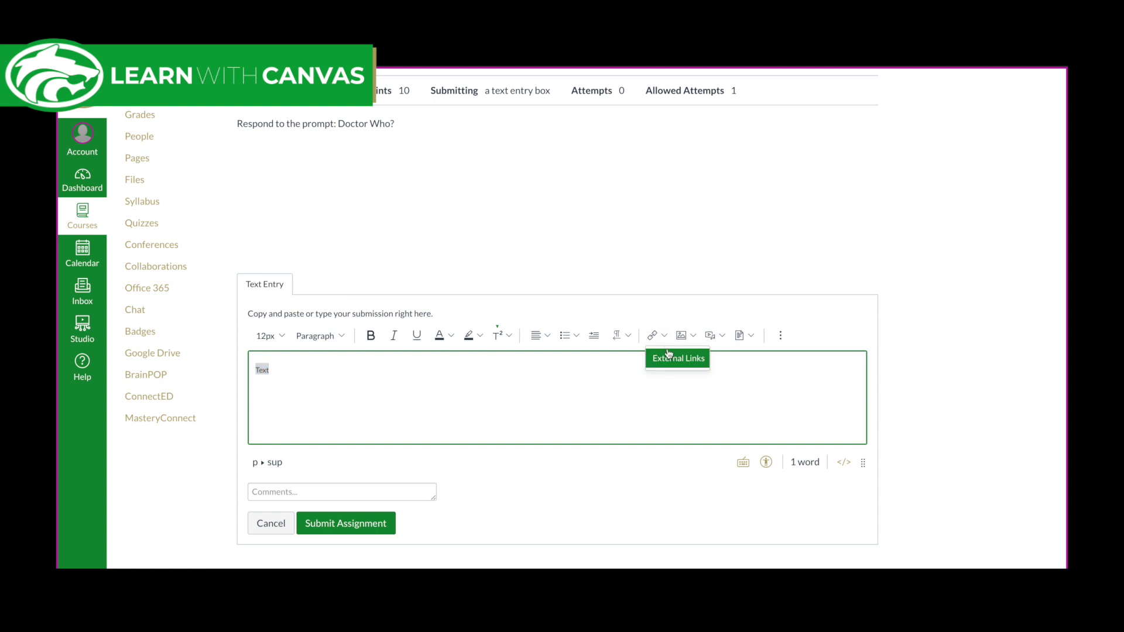
pyautogui.click(669, 359)
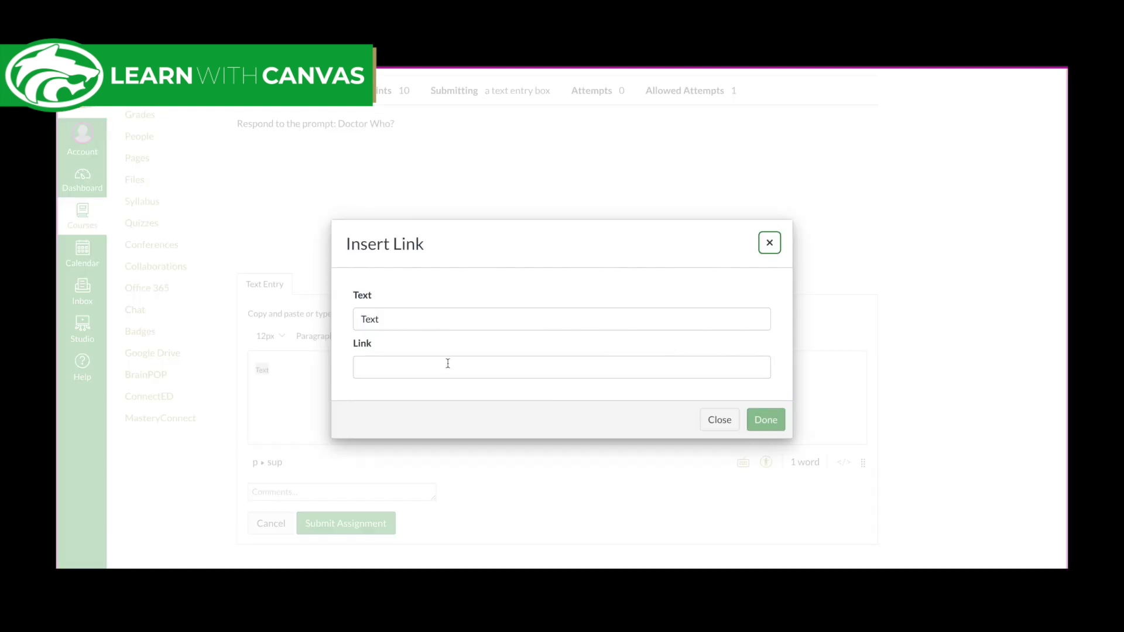
pyautogui.click(432, 368)
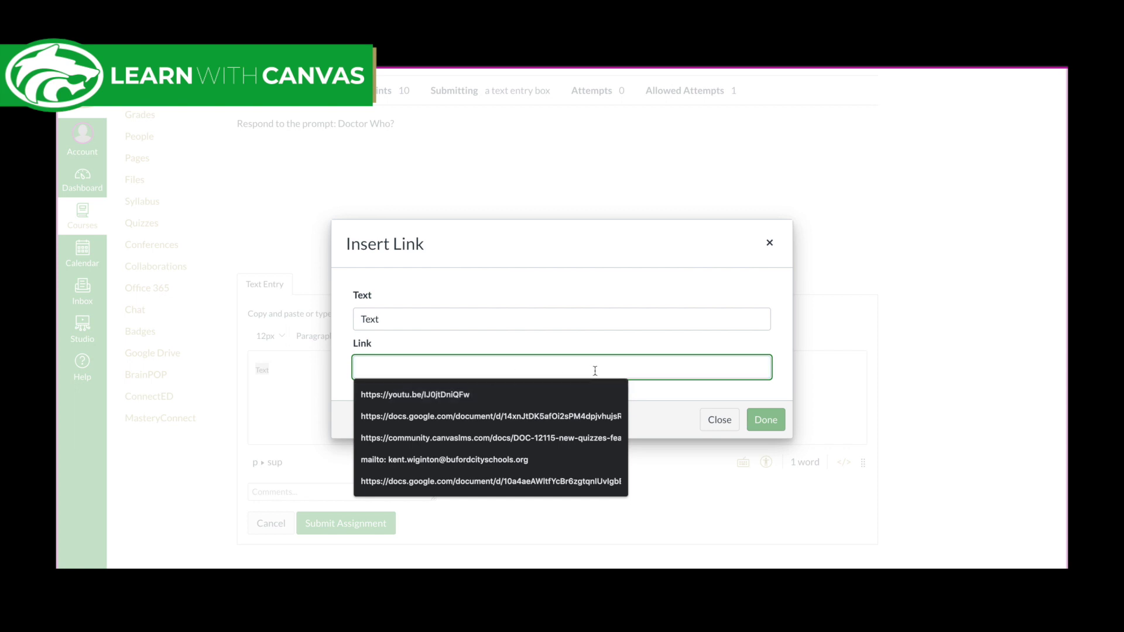
pyautogui.click(720, 420)
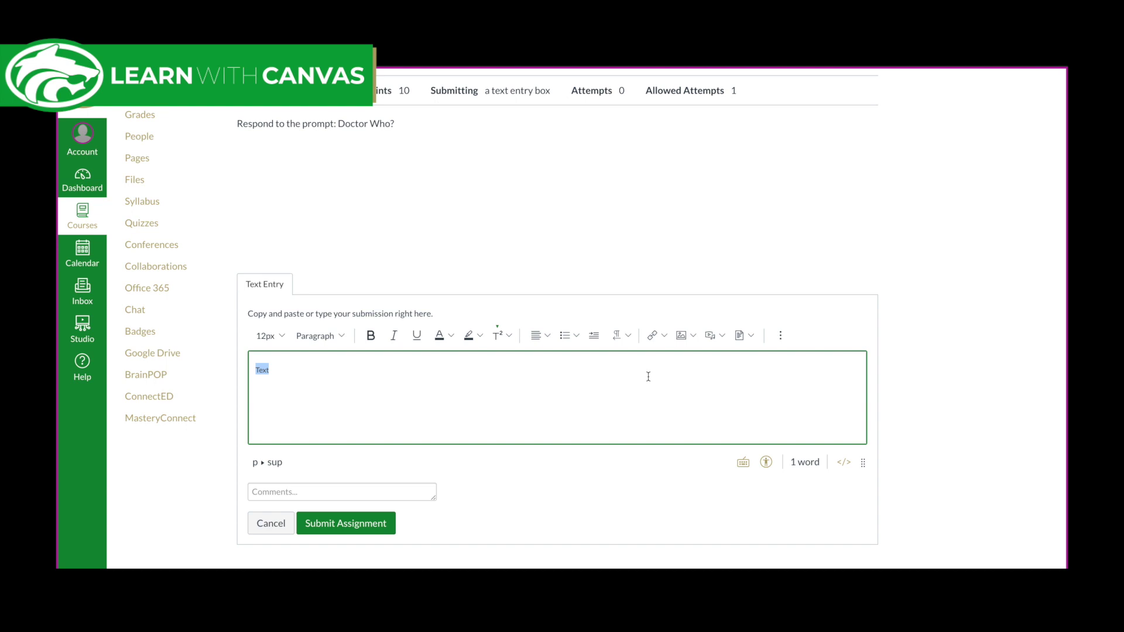
# - Check the image insertion options, then list the Upload/Record Media and User Media choices
pyautogui.scroll(-1, 688, 348)
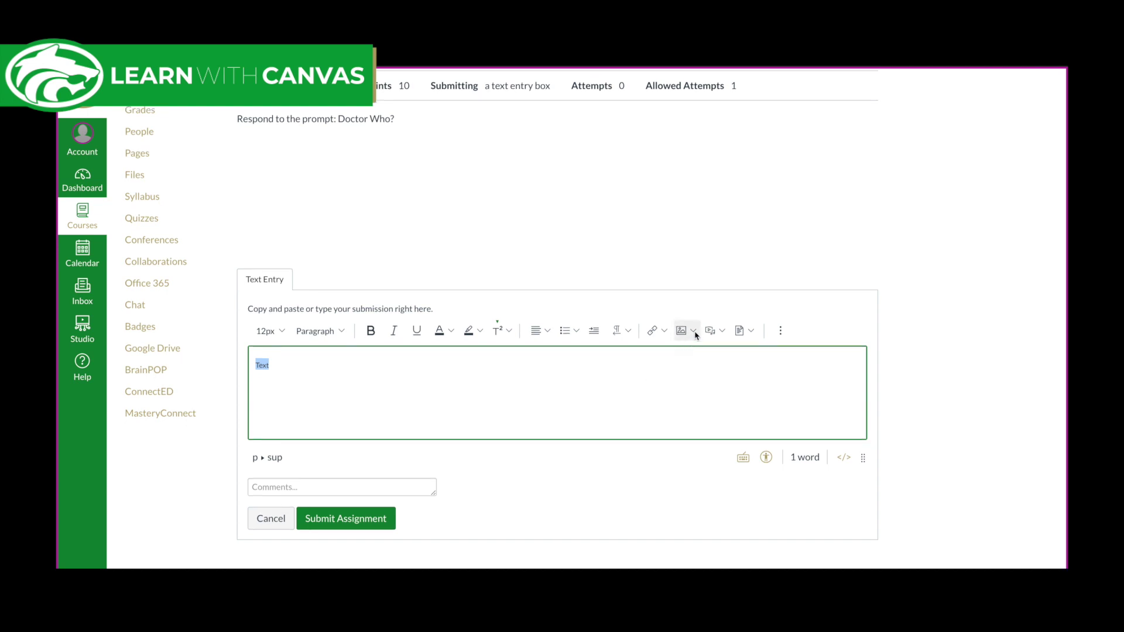
pyautogui.click(694, 331)
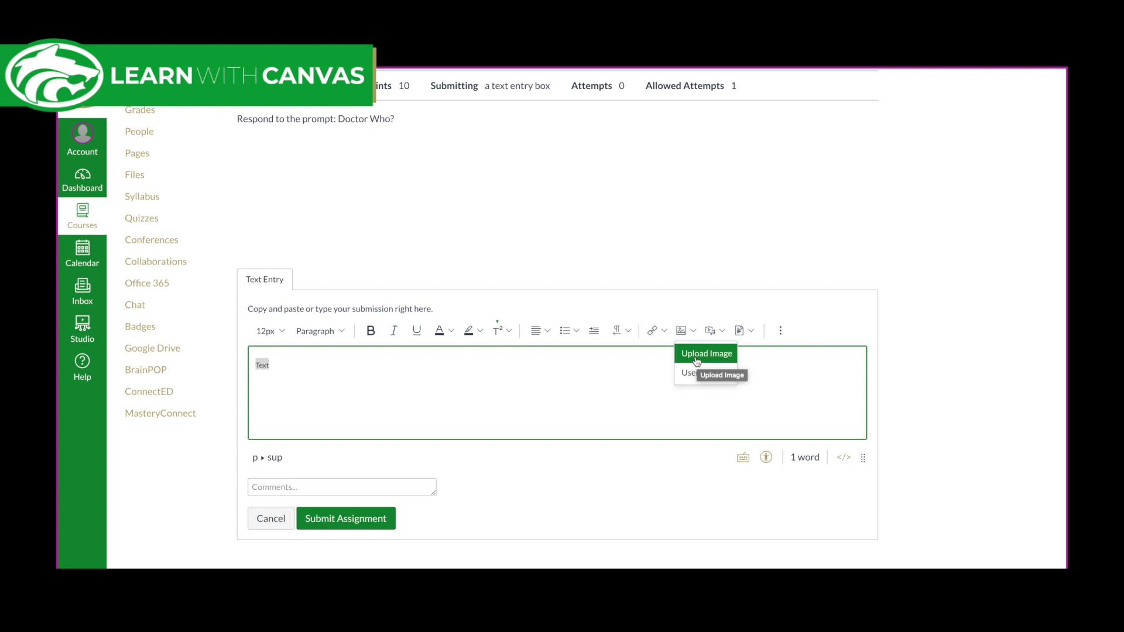
pyautogui.click(664, 359)
pyautogui.click(724, 334)
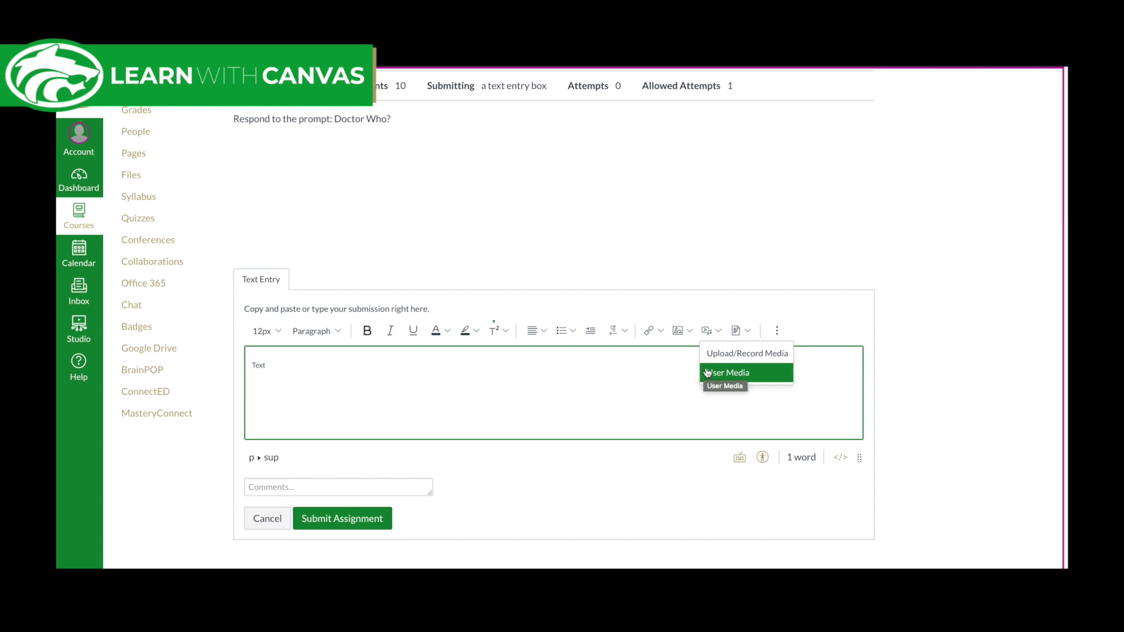
# - In Upload/Record Media, check the webcam's microphone and camera lists, then switch to Embed
pyautogui.click(726, 354)
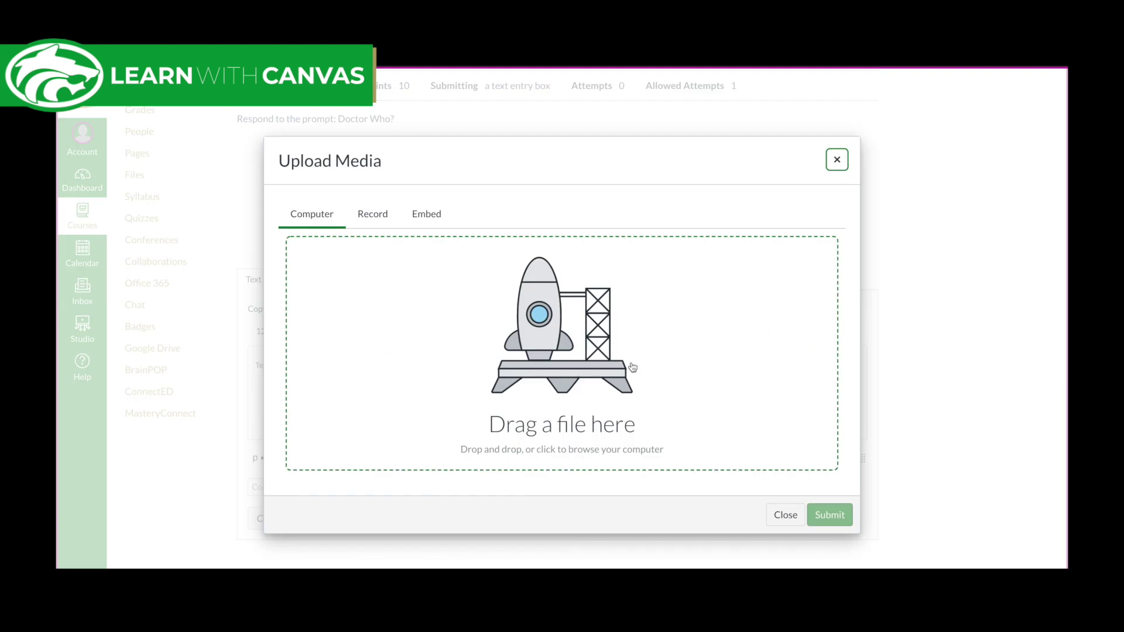
pyautogui.click(375, 216)
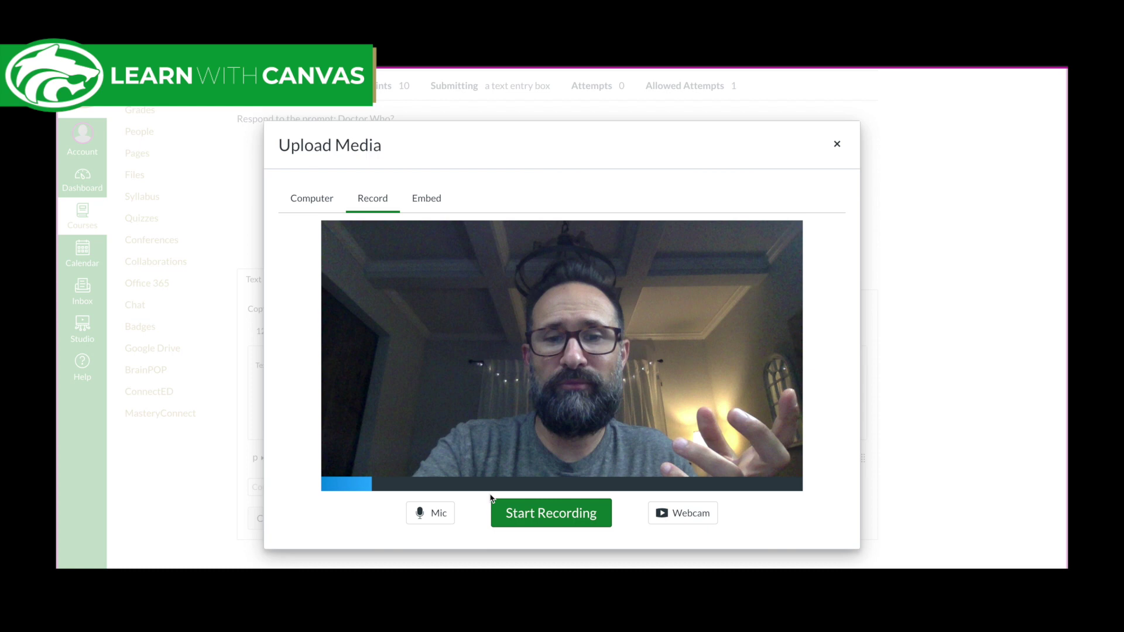
pyautogui.click(431, 514)
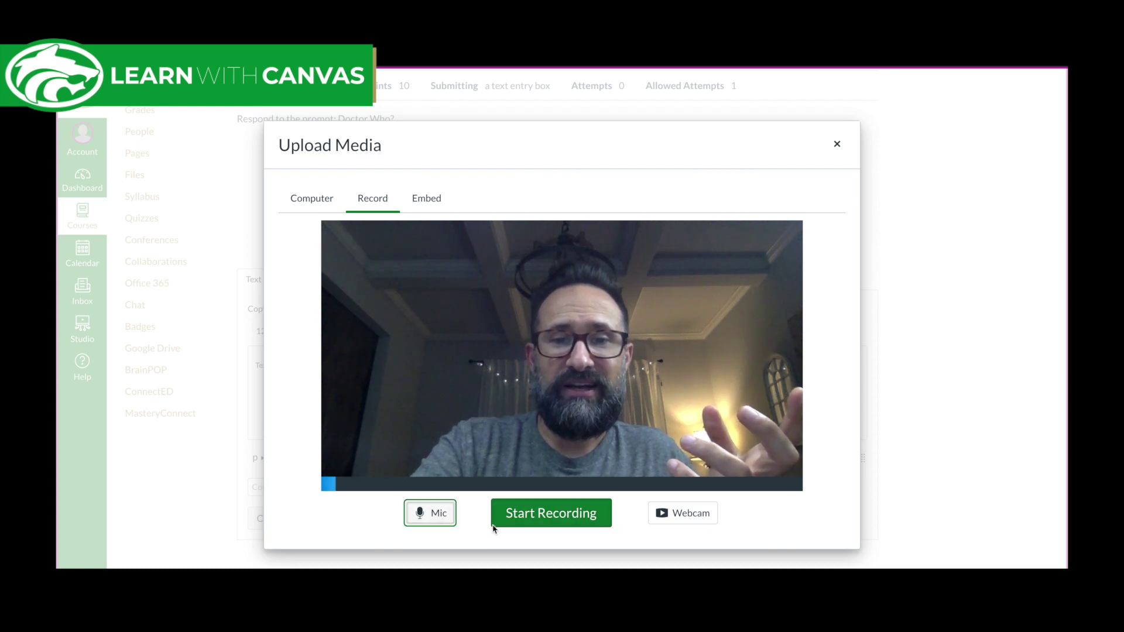
pyautogui.click(369, 515)
pyautogui.click(673, 515)
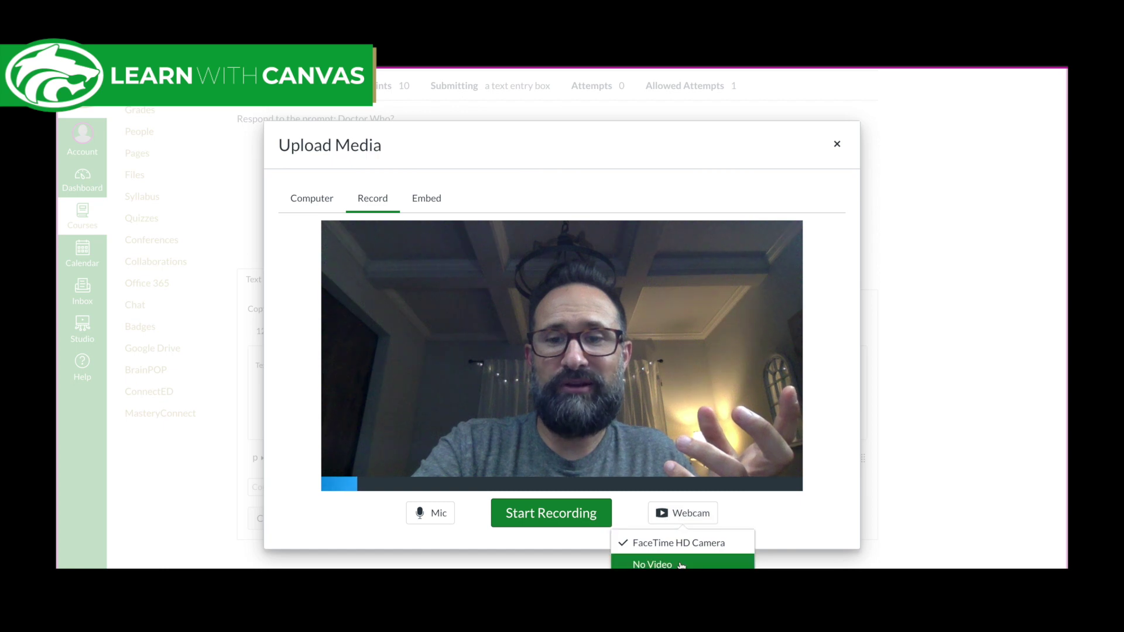
pyautogui.click(754, 523)
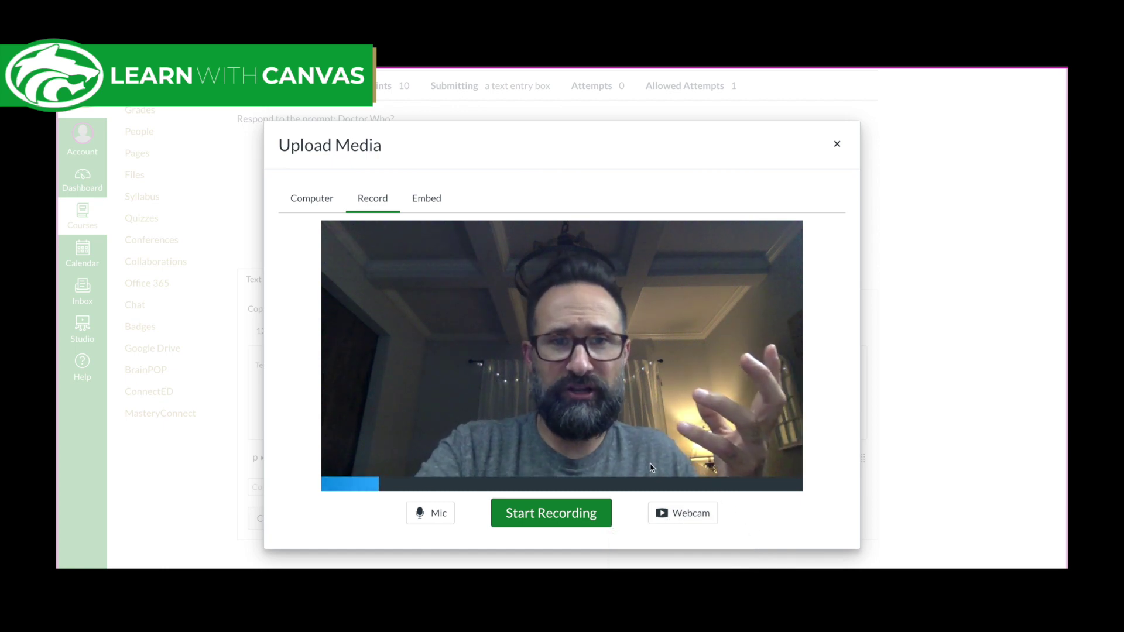
pyautogui.click(417, 200)
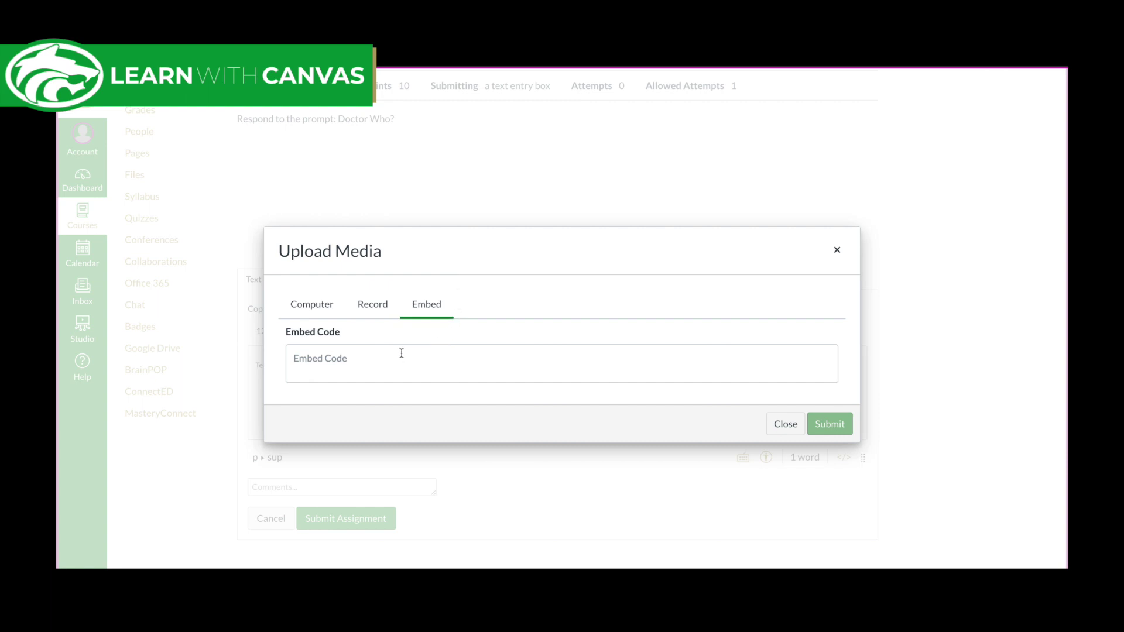
# - Close the Upload Media window without adding media and show the document insertion options
pyautogui.click(298, 306)
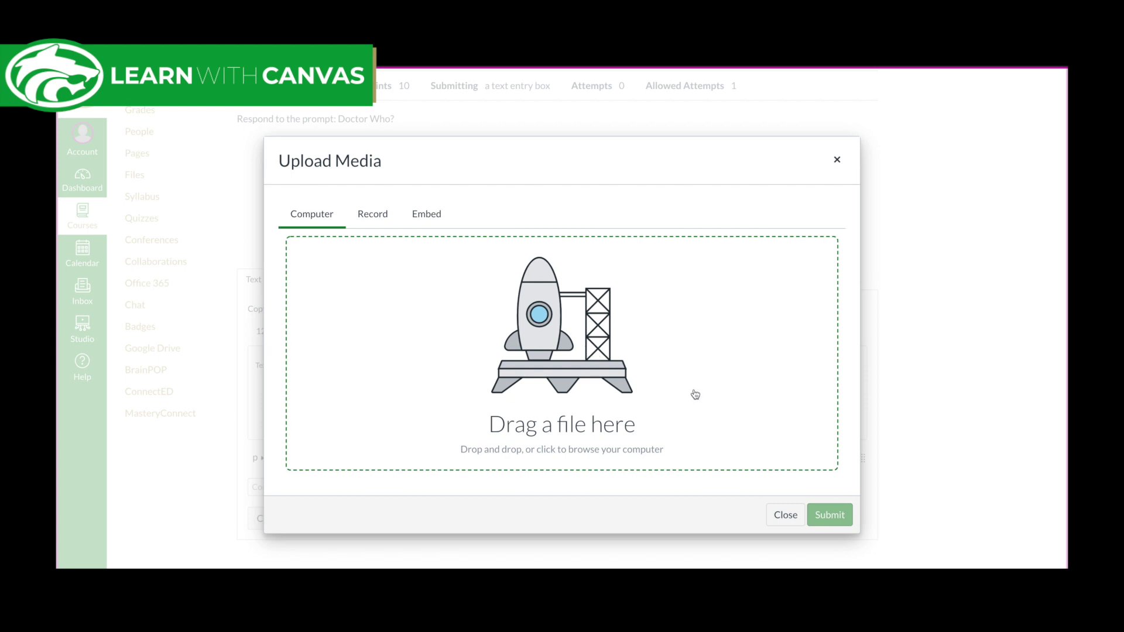
pyautogui.click(785, 514)
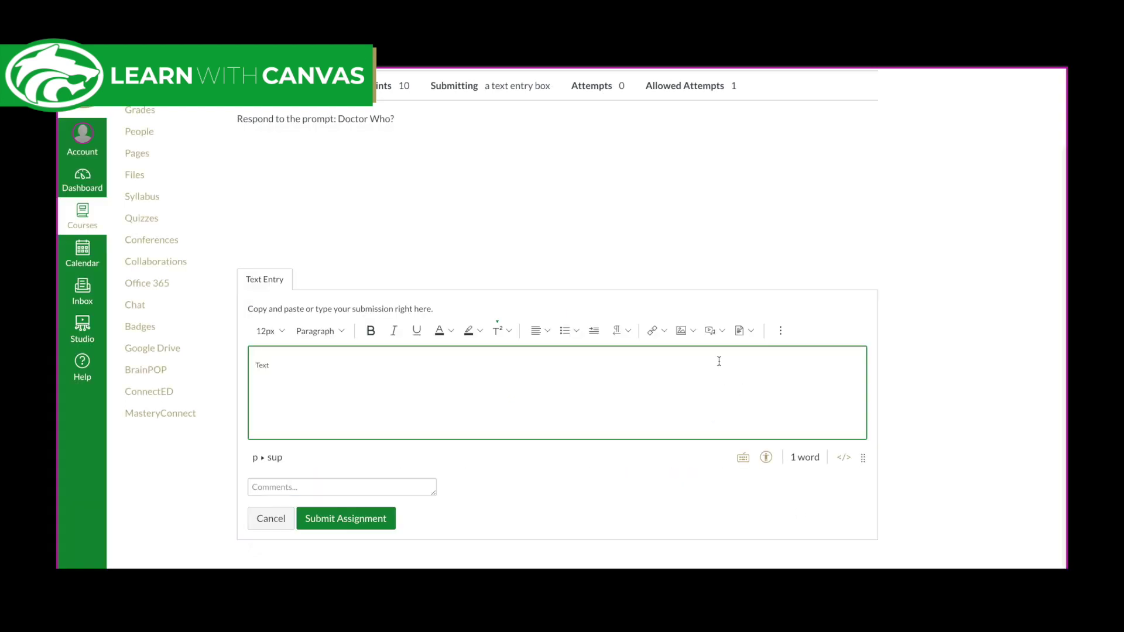
pyautogui.click(752, 332)
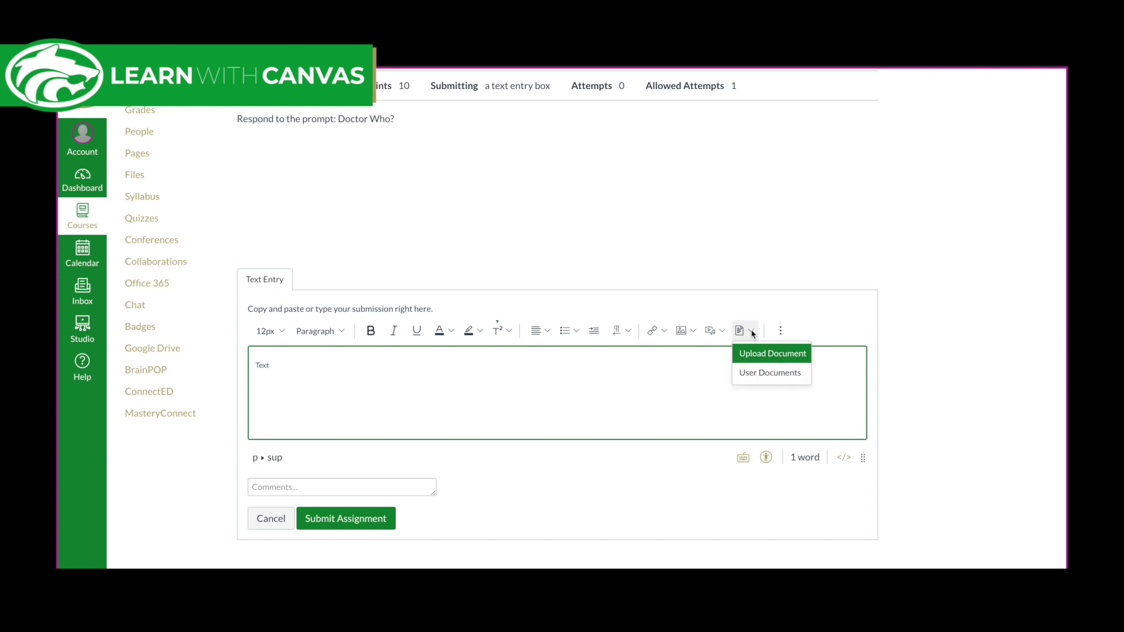
# - Insert a blank 3-column by 2-row table below 'Text' and click into its cells
pyautogui.click(704, 362)
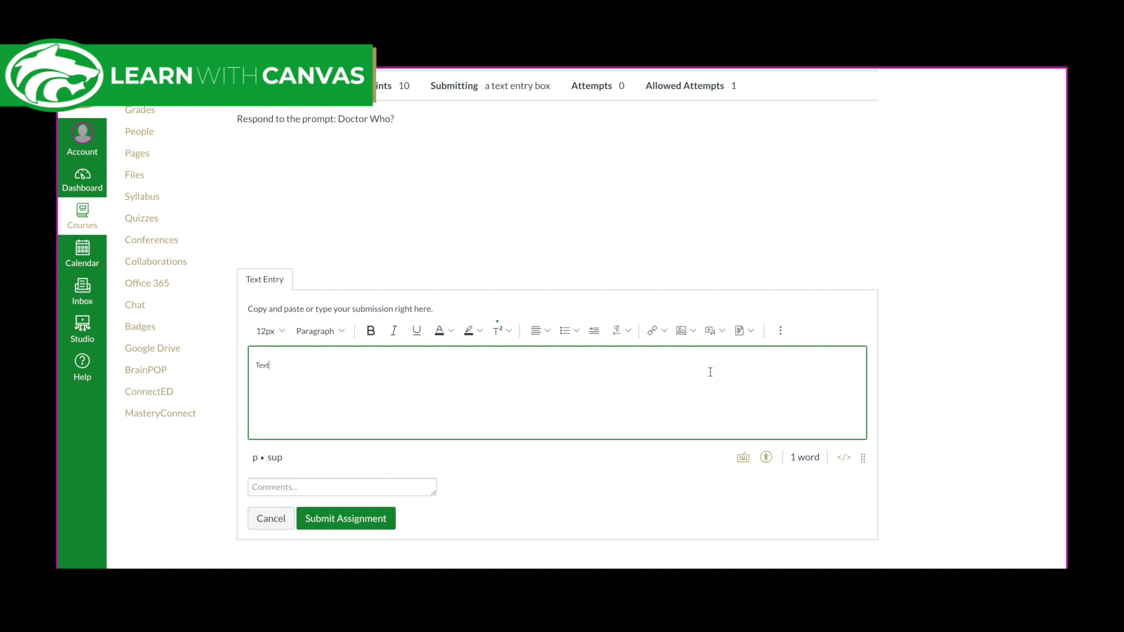
pyautogui.click(782, 333)
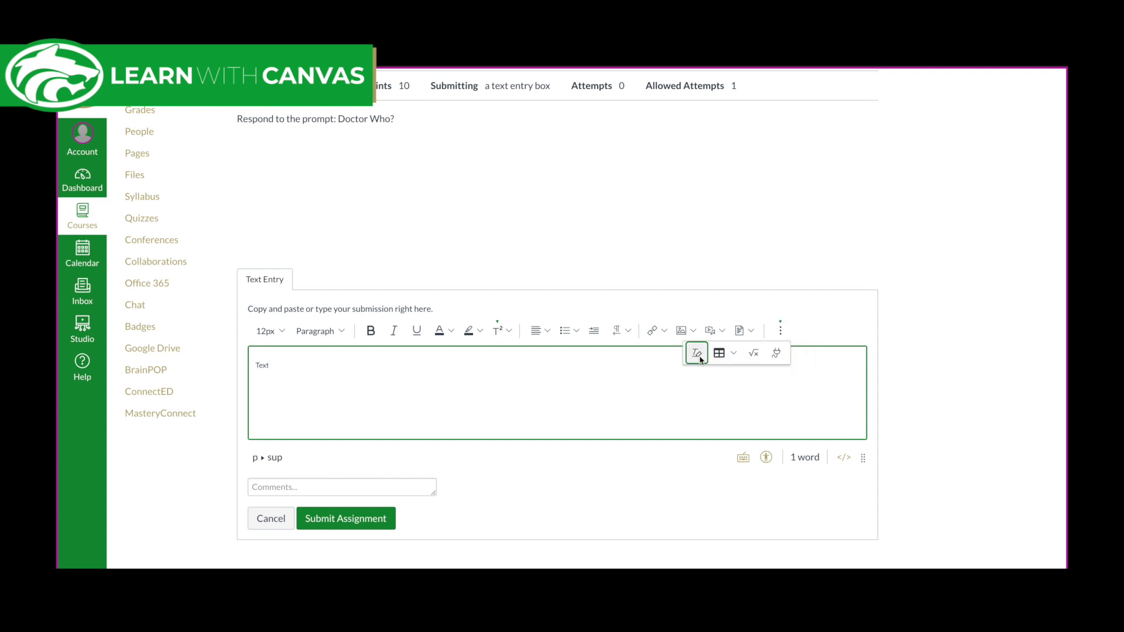
pyautogui.click(732, 355)
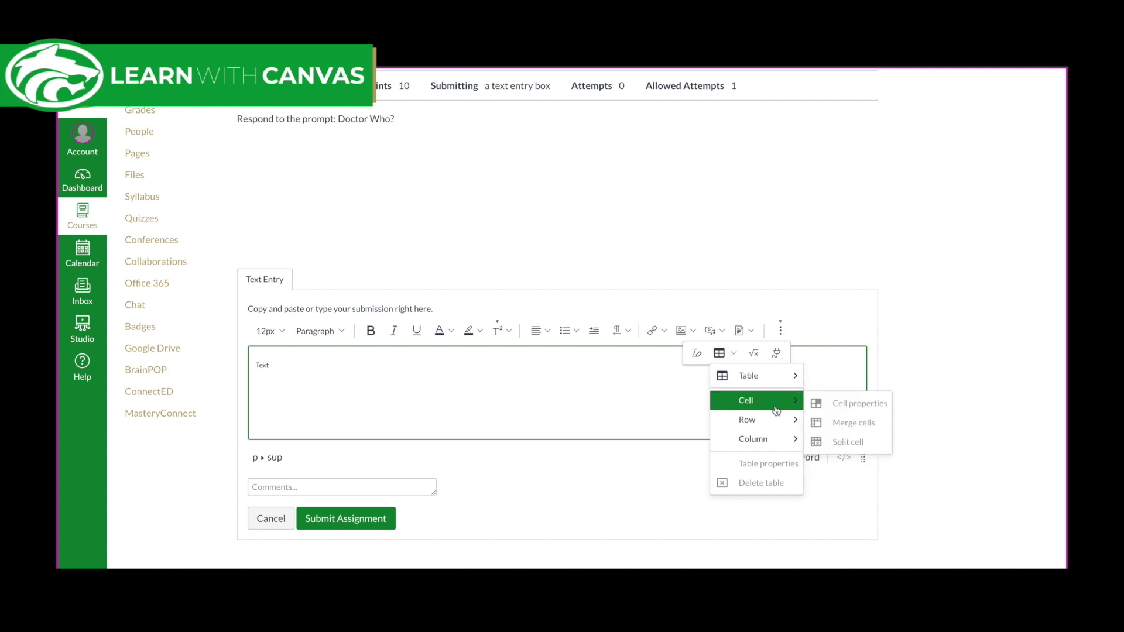
pyautogui.moveTo(776, 418)
pyautogui.moveTo(783, 379)
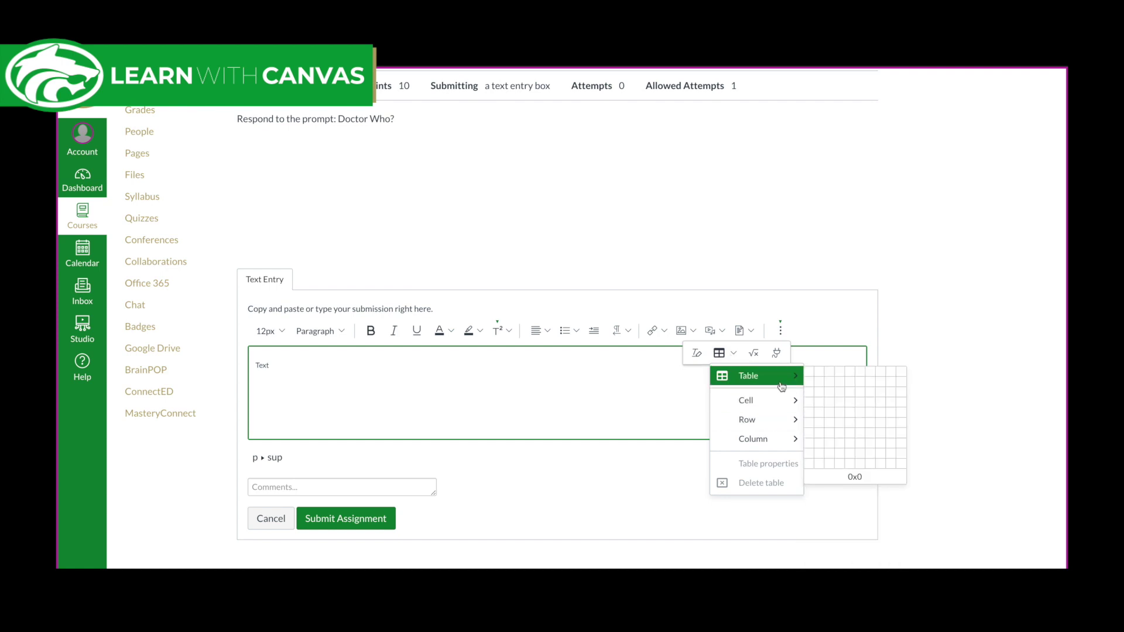
pyautogui.click(829, 384)
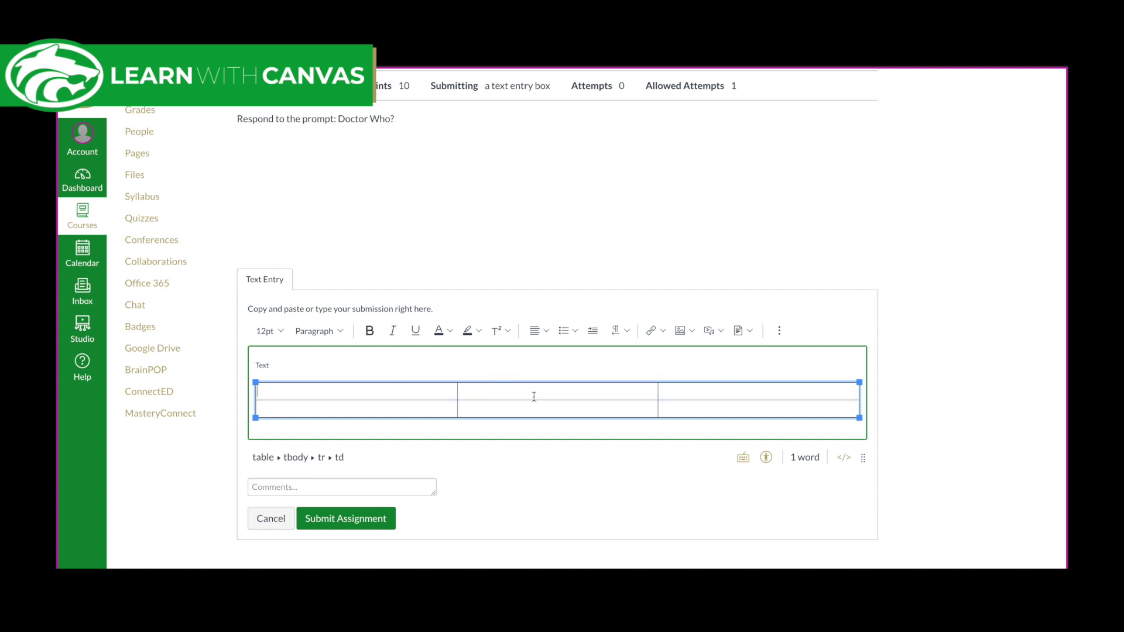
pyautogui.click(697, 400)
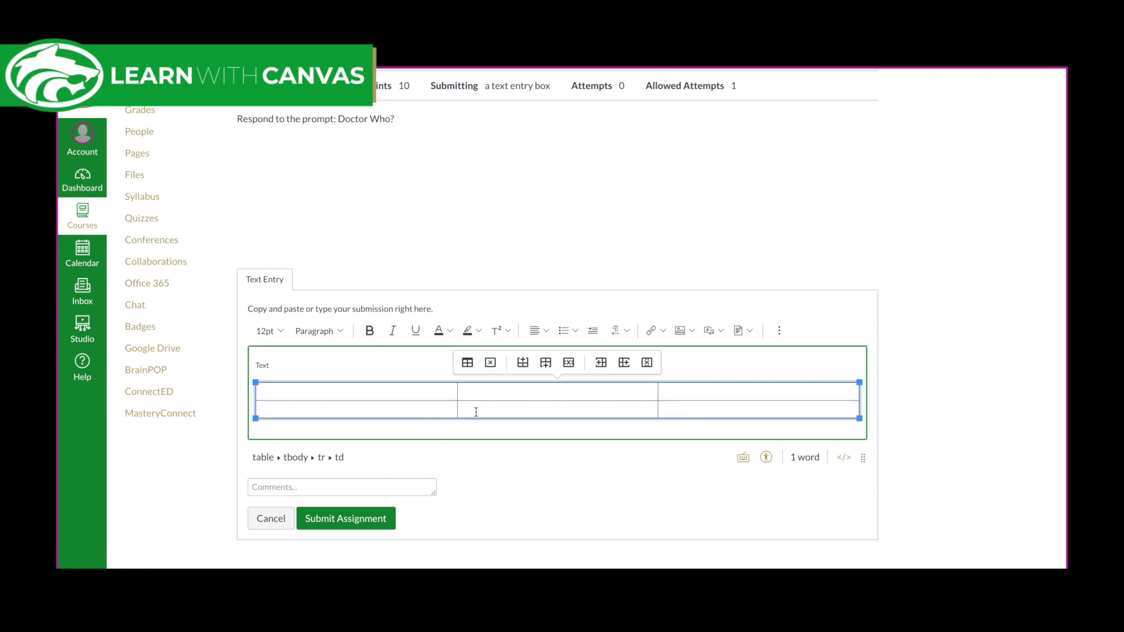
pyautogui.click(477, 411)
# - Glance at the image and media options, then open the math equation editor after 'Text'
pyautogui.click(687, 334)
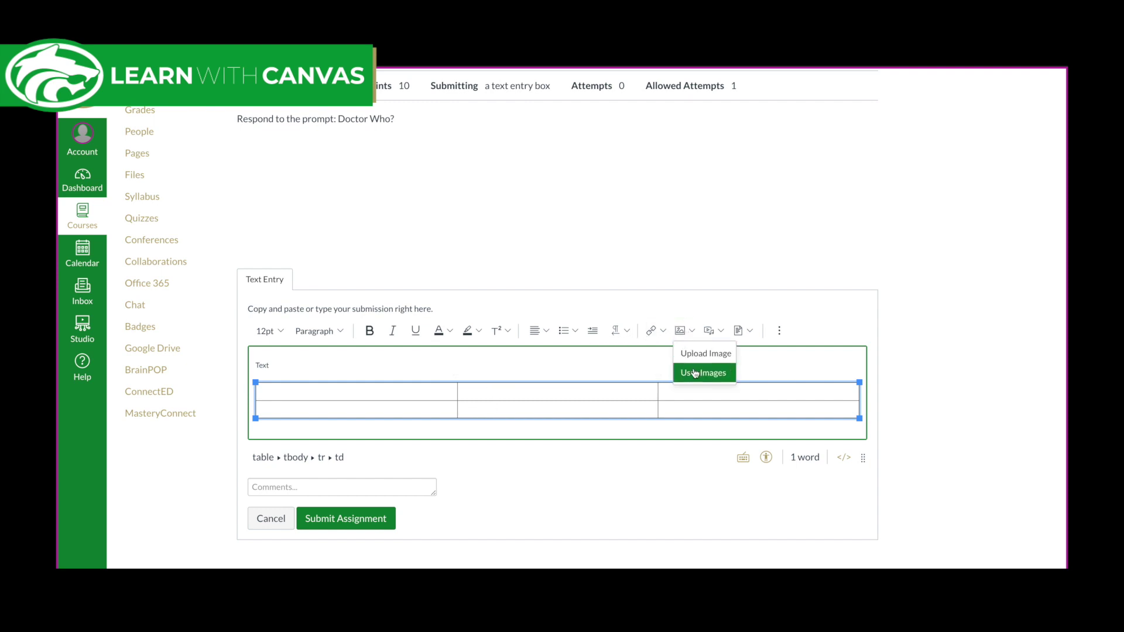
pyautogui.click(618, 368)
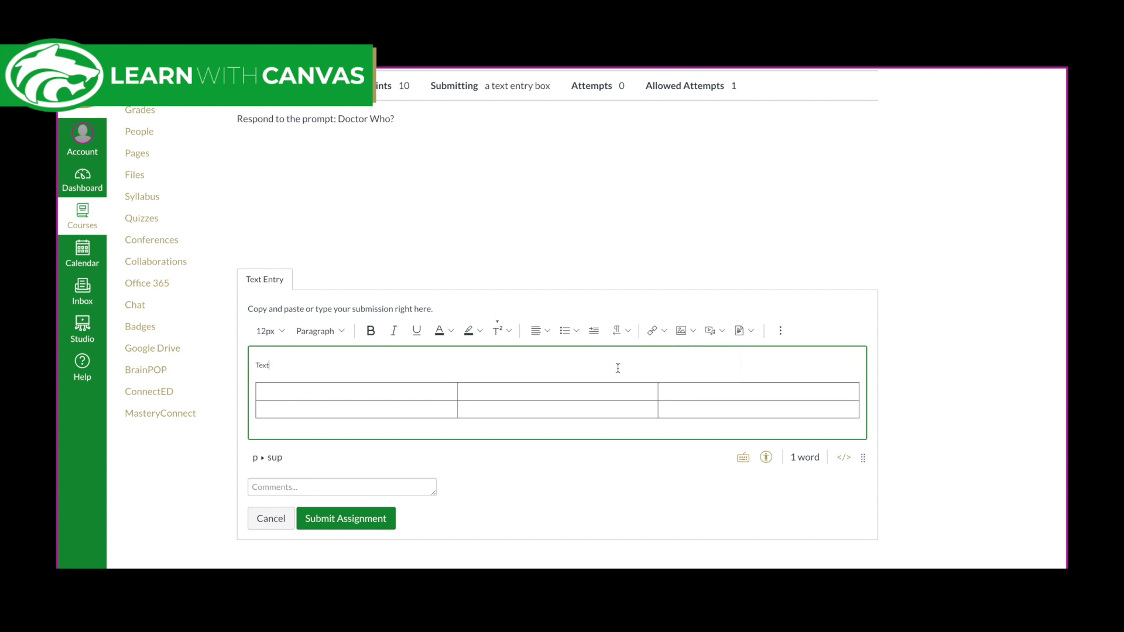
pyautogui.click(722, 332)
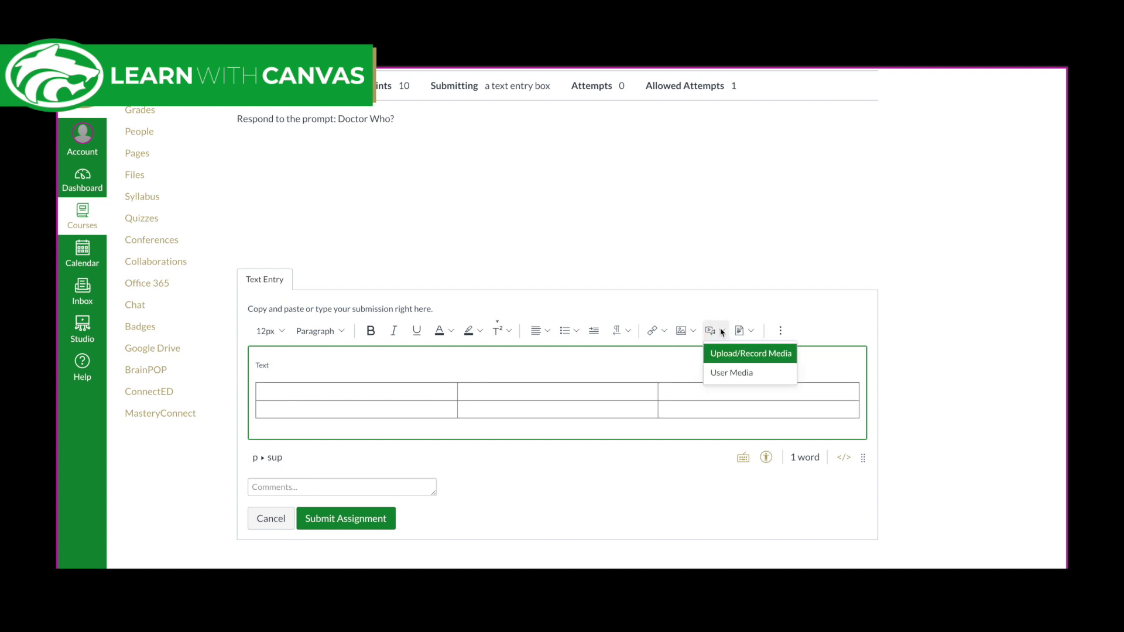
pyautogui.click(796, 332)
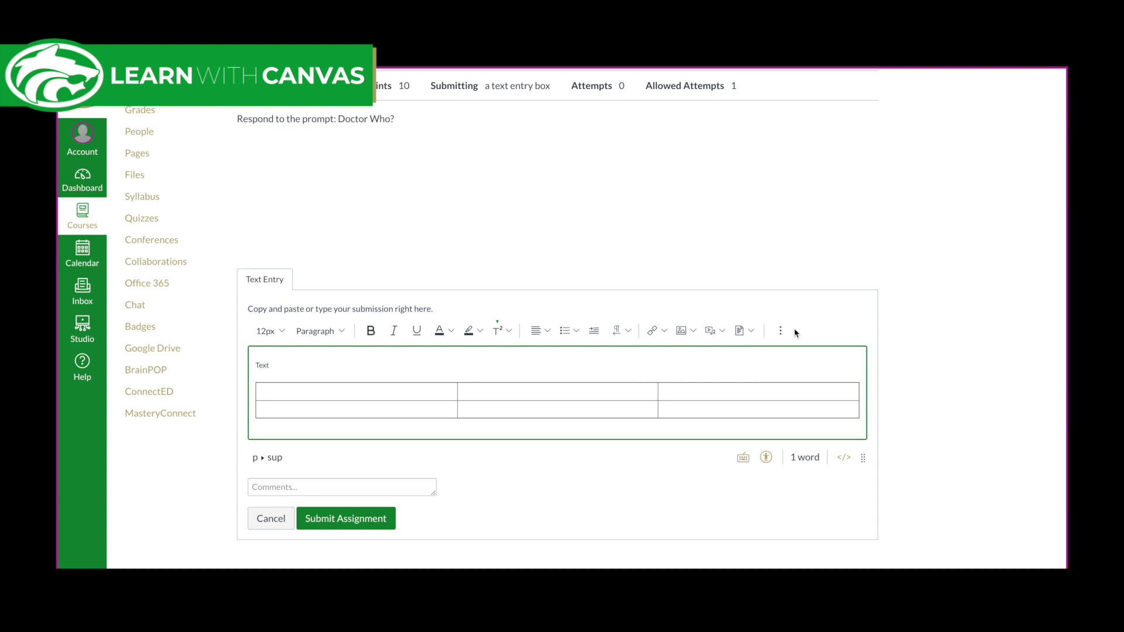
pyautogui.click(780, 330)
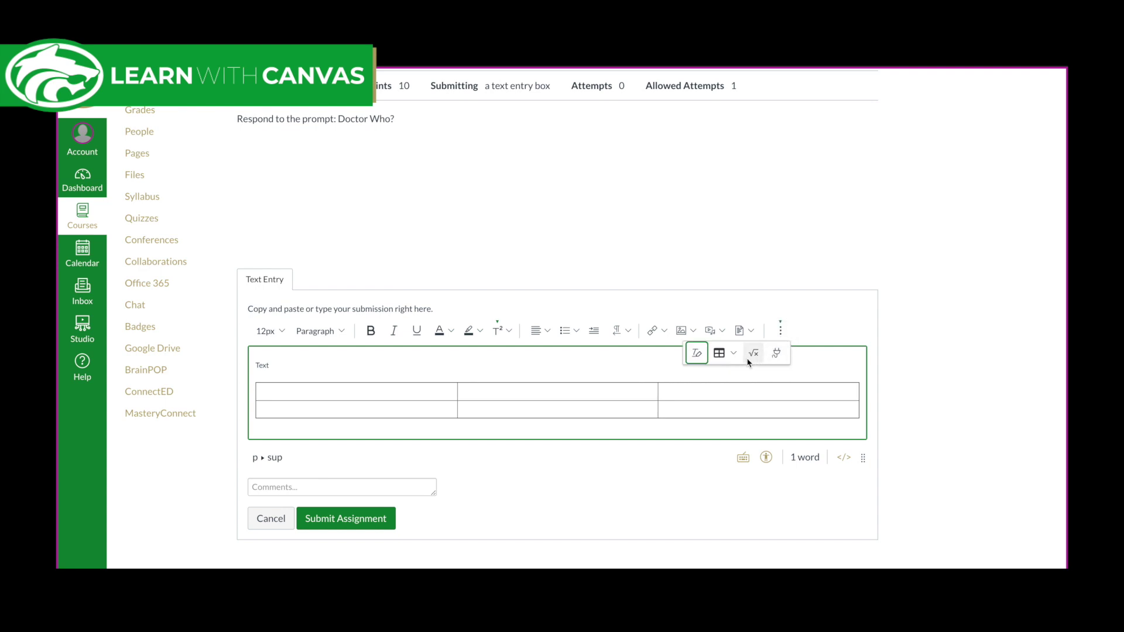
pyautogui.click(301, 366)
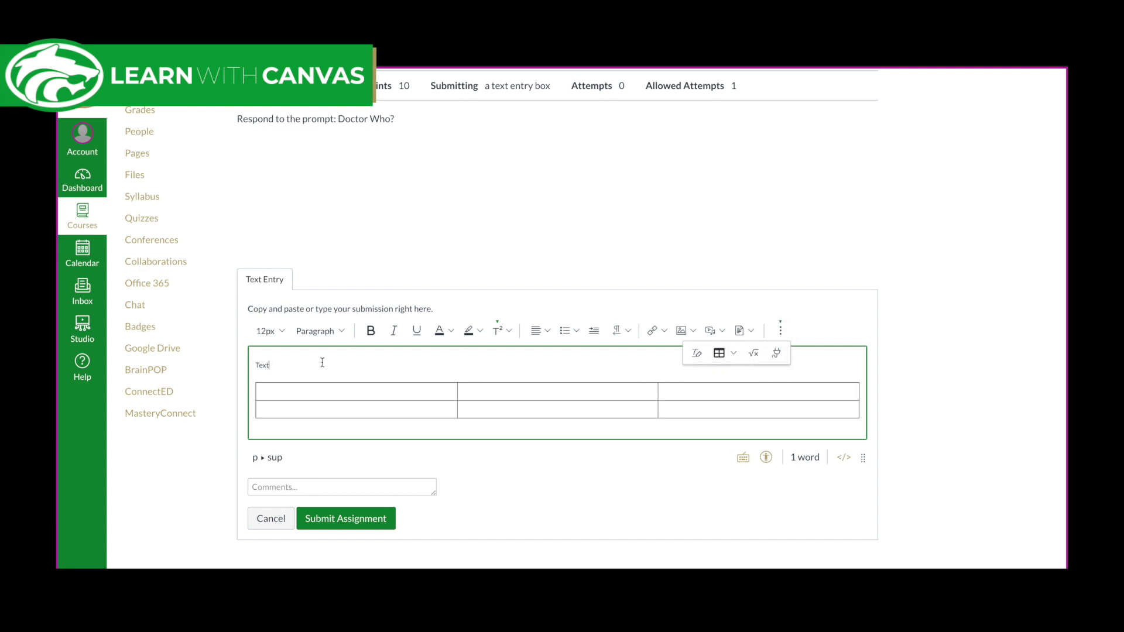
pyautogui.click(754, 353)
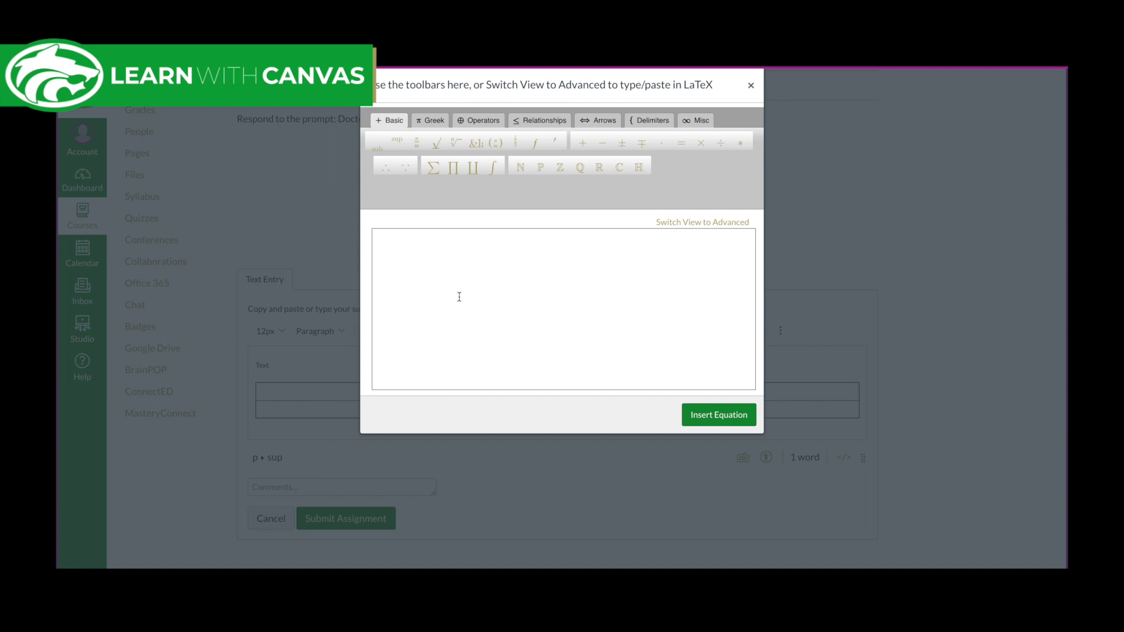
# - Try and delete 3/4, build √(2x²) in the equation box, then show the Greek symbols
pyautogui.click(438, 257)
pyautogui.write('3/4')
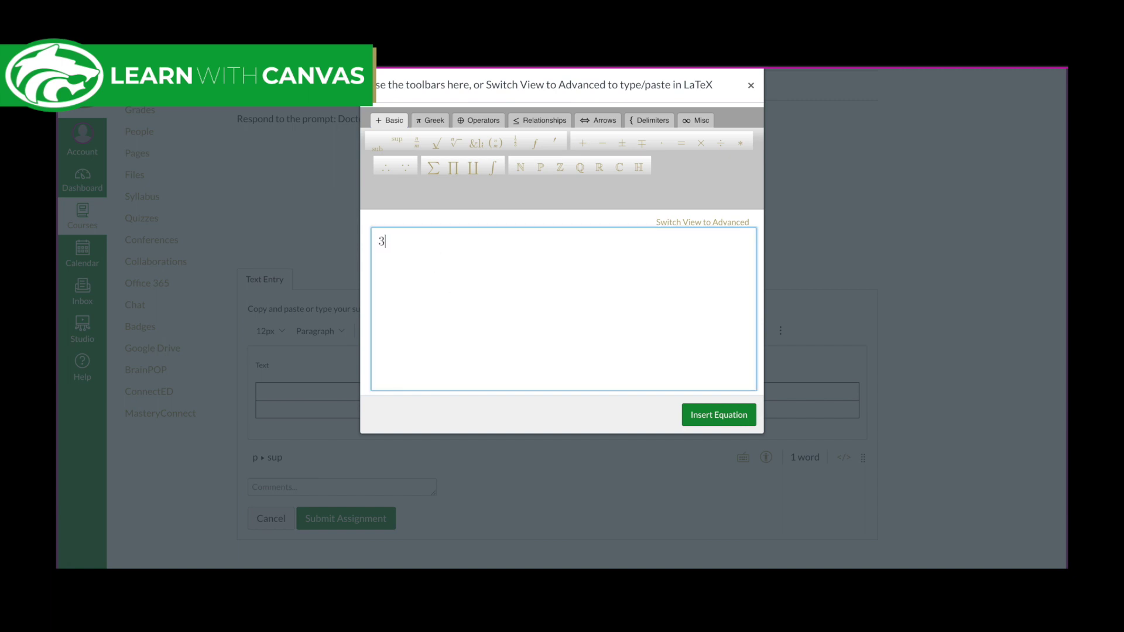
pyautogui.click(433, 247)
pyautogui.press('BackSpace')
pyautogui.press('BackSpace')
pyautogui.click(436, 146)
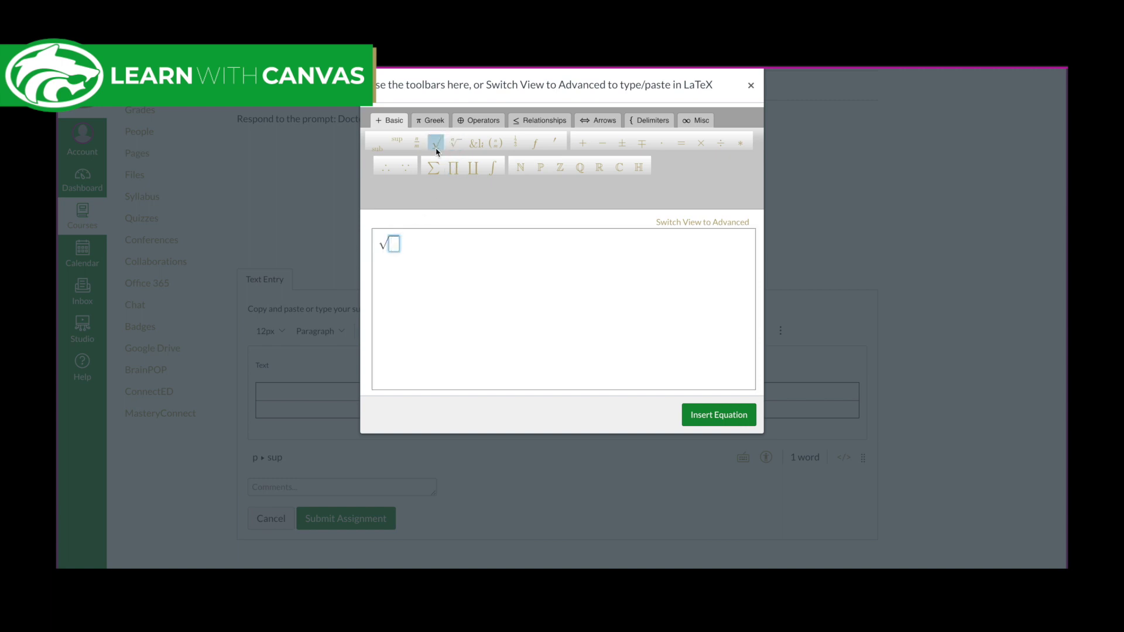
pyautogui.write('2x')
pyautogui.hotkey('shift', '6')
pyautogui.write('2')
pyautogui.press('Right')
pyautogui.click(413, 248)
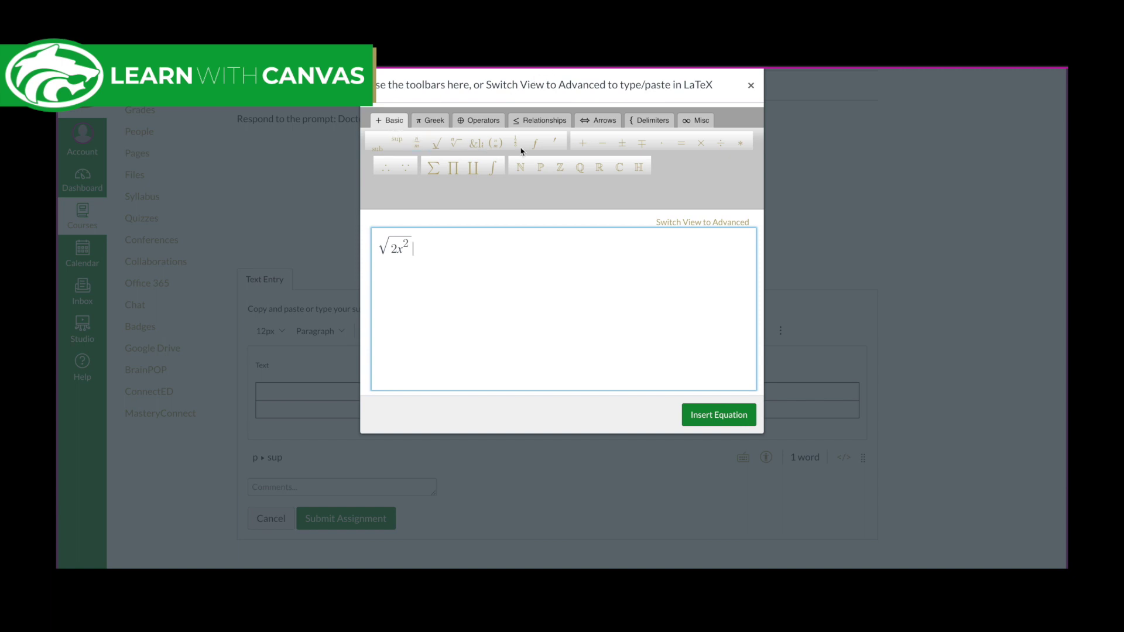
pyautogui.click(435, 125)
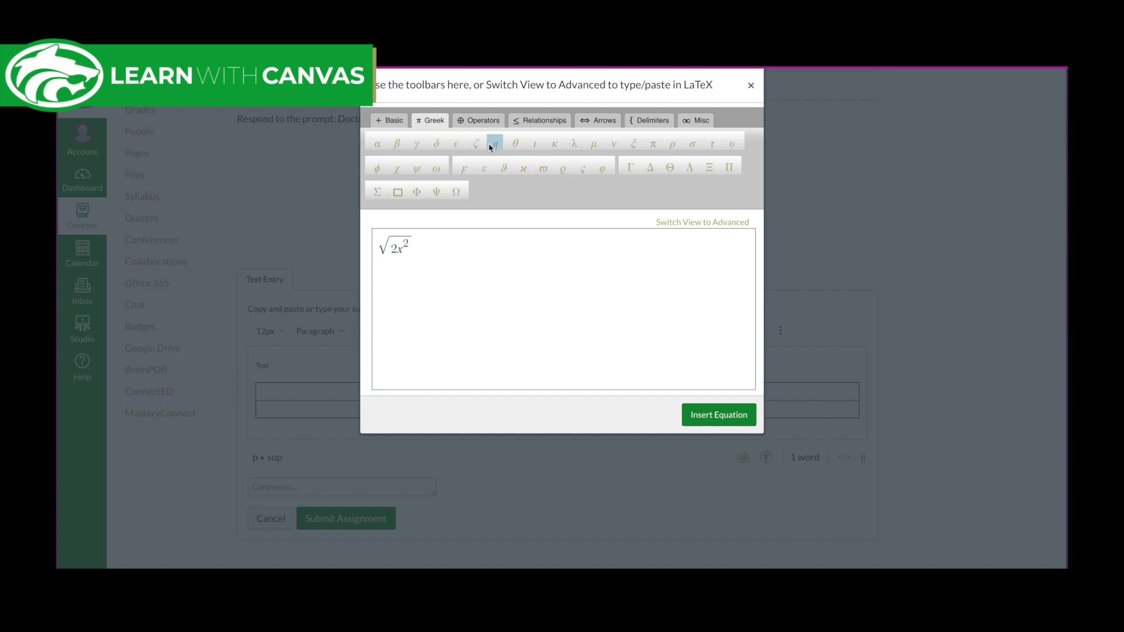
# - Browse the Operators, Relationships, Arrows, Delimiters and Misc symbol sets, then return to Basic
pyautogui.click(481, 120)
pyautogui.click(522, 123)
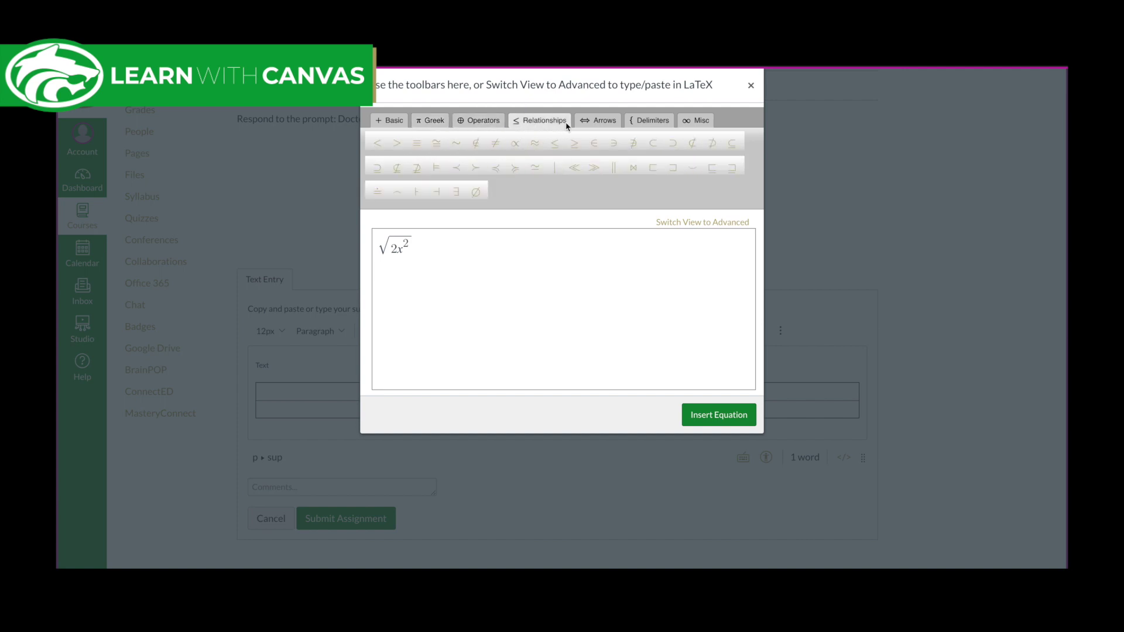
pyautogui.click(587, 123)
pyautogui.click(666, 123)
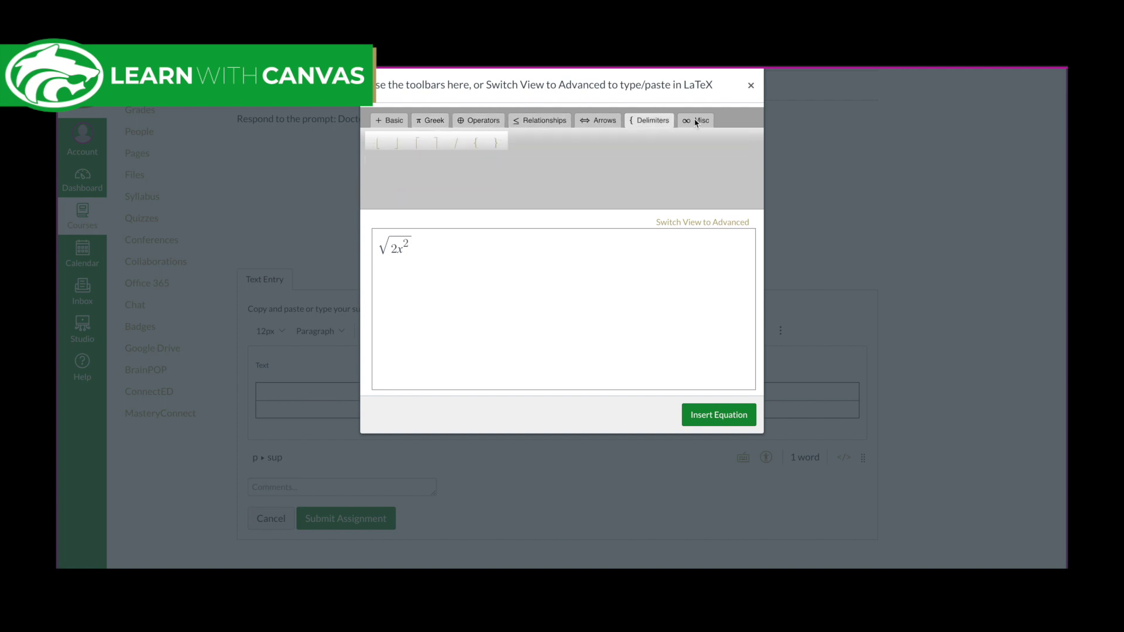
pyautogui.click(688, 123)
pyautogui.click(401, 125)
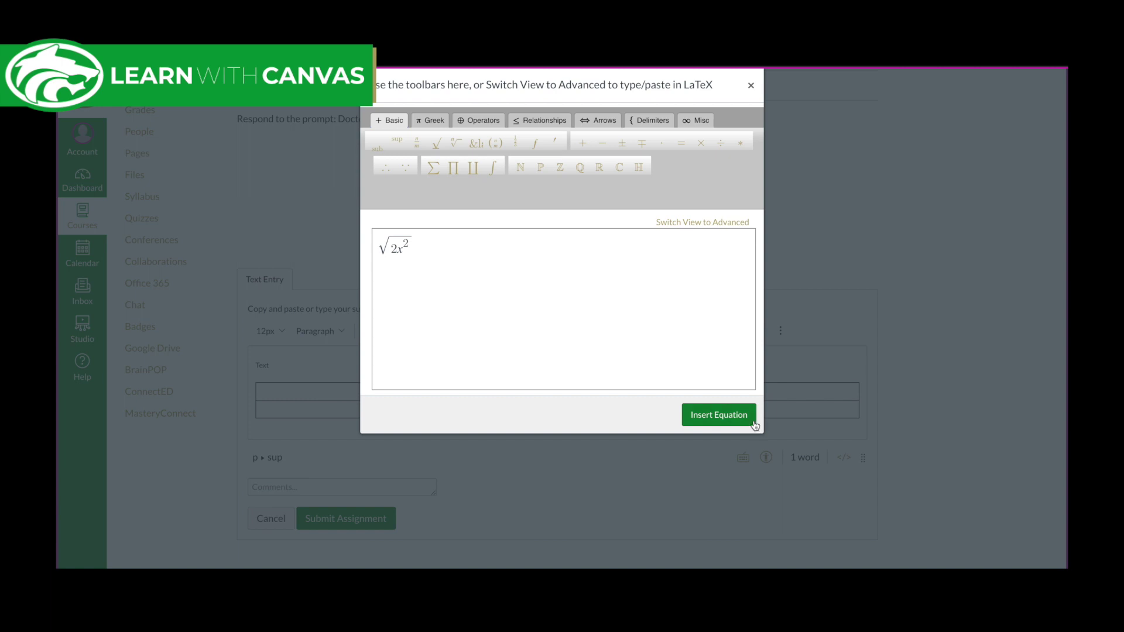
# - Insert √(2x²) into the response right after 'Text', above the blank table
pyautogui.click(732, 415)
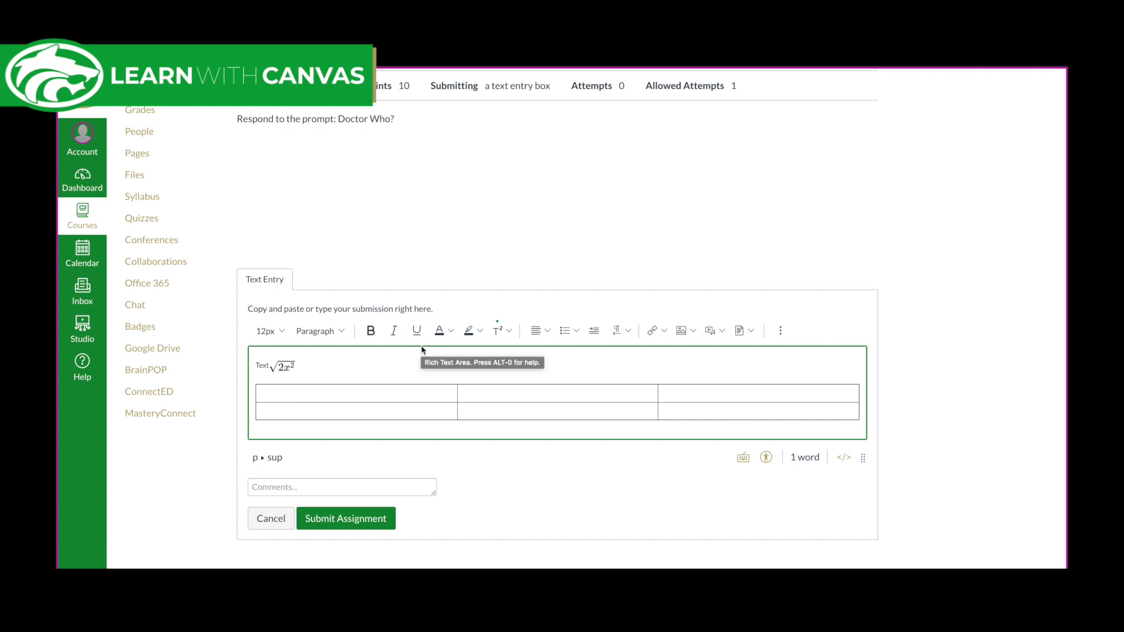
pyautogui.click(780, 330)
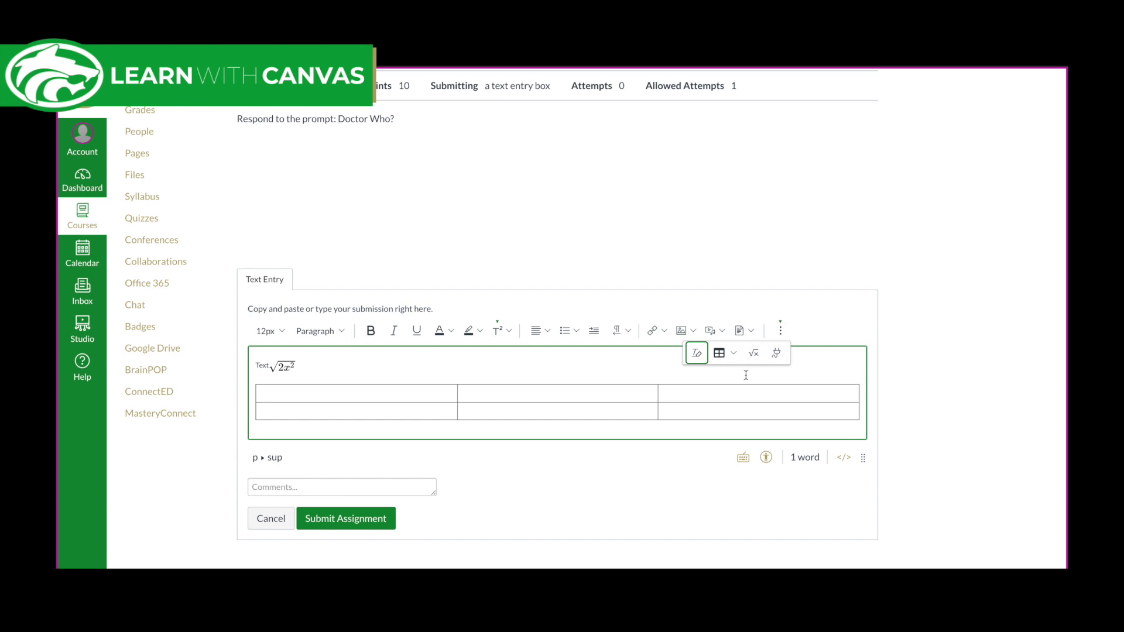
pyautogui.click(631, 364)
pyautogui.click(780, 330)
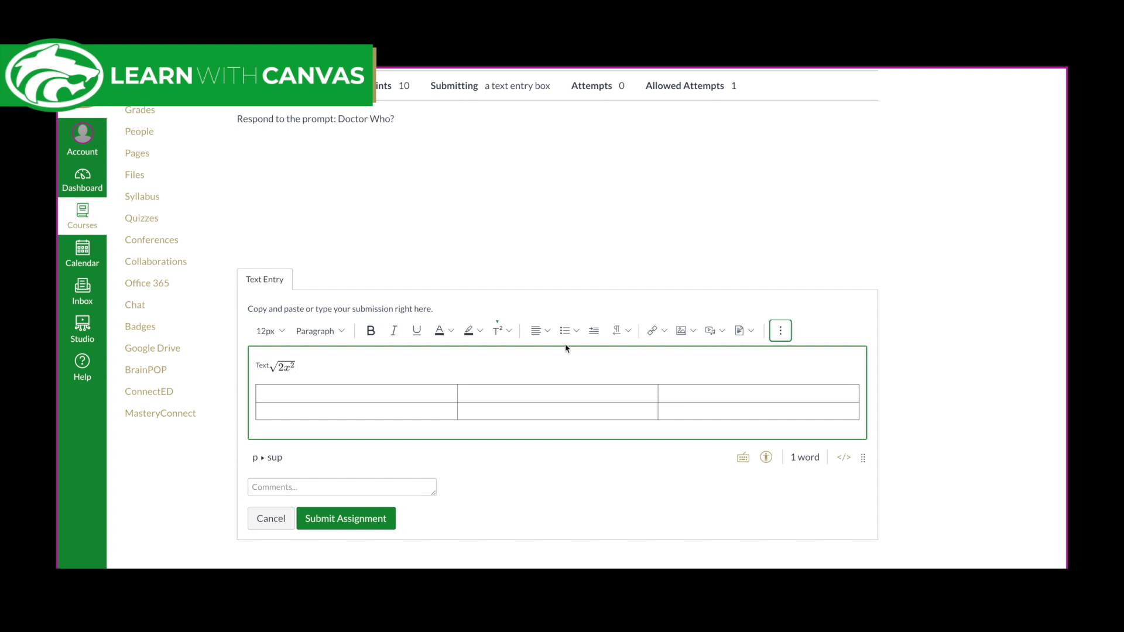